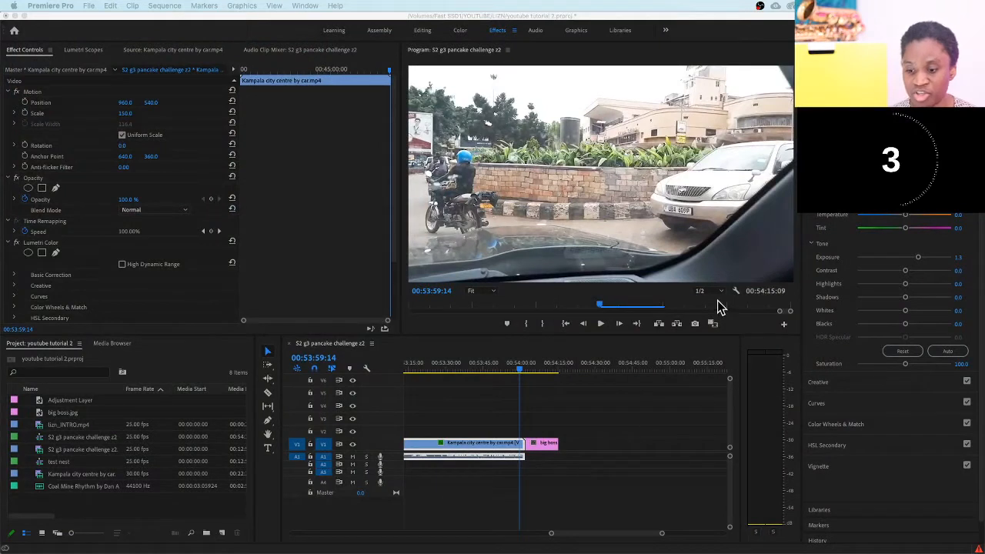
Select the big boss.jpg clip on the timeline and move the playhead over it to 00:54:07:15
left_click(519, 369)
left_click(540, 445)
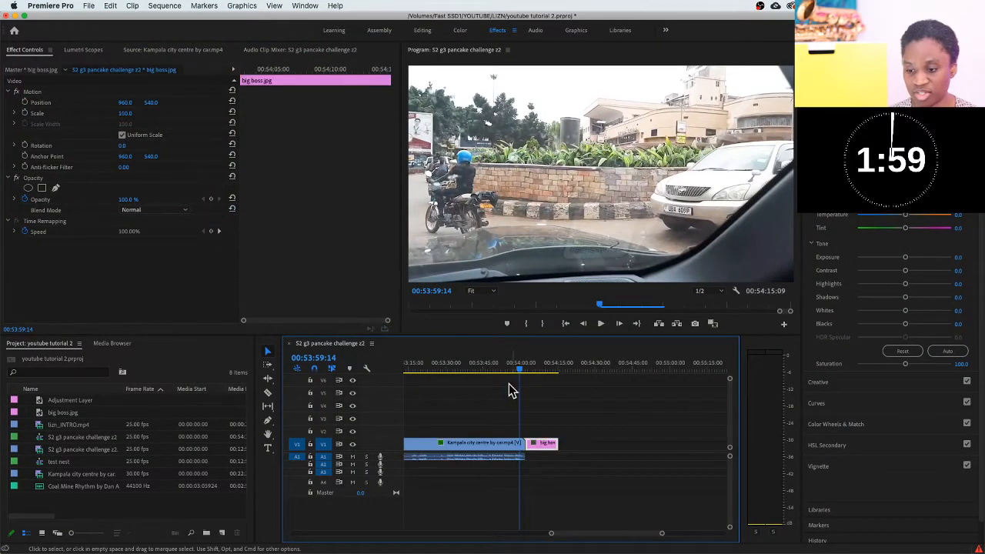
left_click_drag(521, 375, 539, 373)
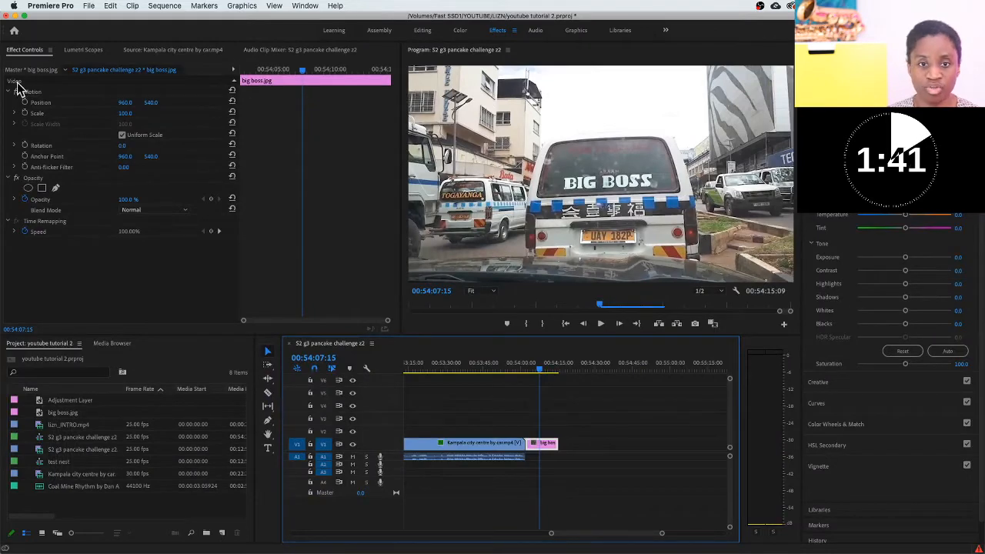
Switch to the source monitor view, then reopen the Effect Controls for the big boss.jpg clip
left_click(83, 49)
left_click(182, 51)
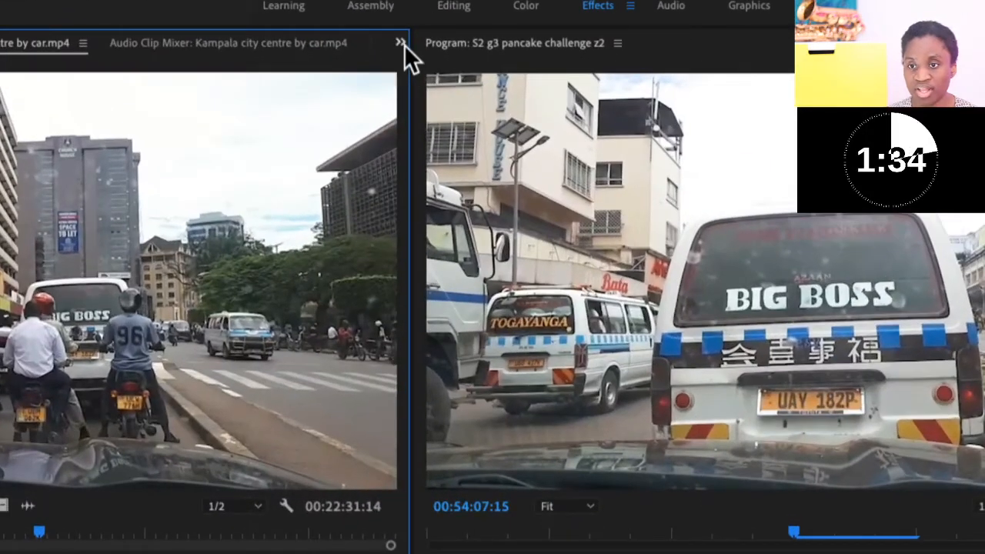
left_click(401, 42)
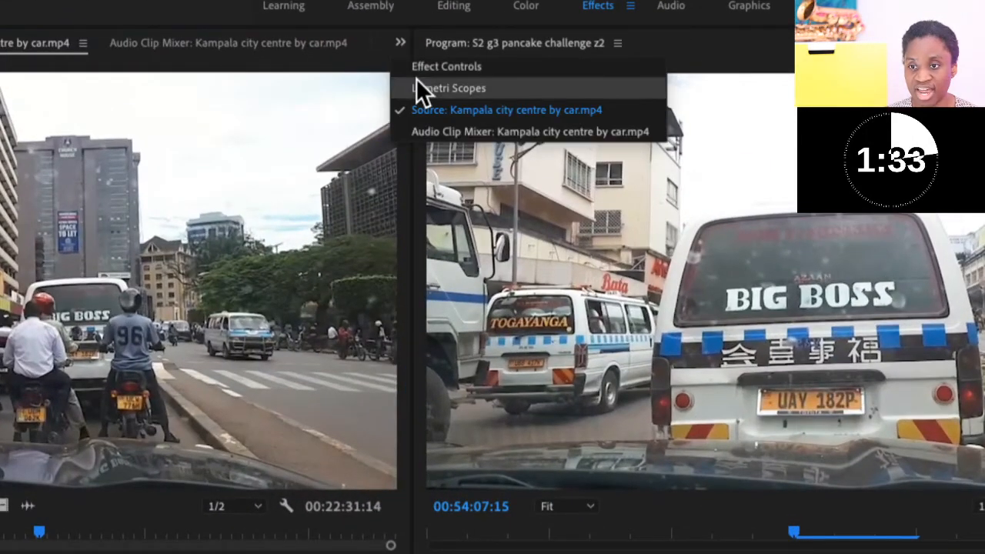
left_click(427, 67)
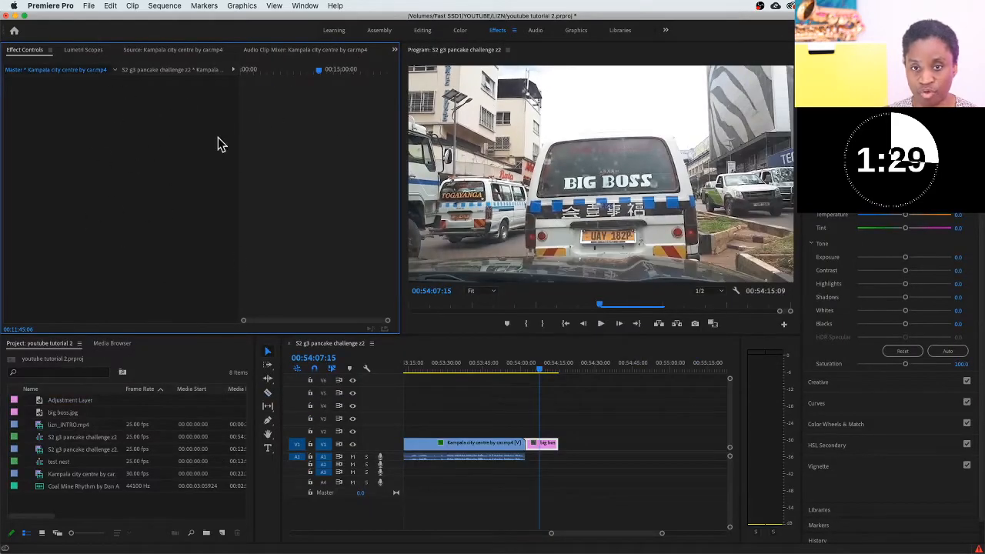
left_click(547, 445)
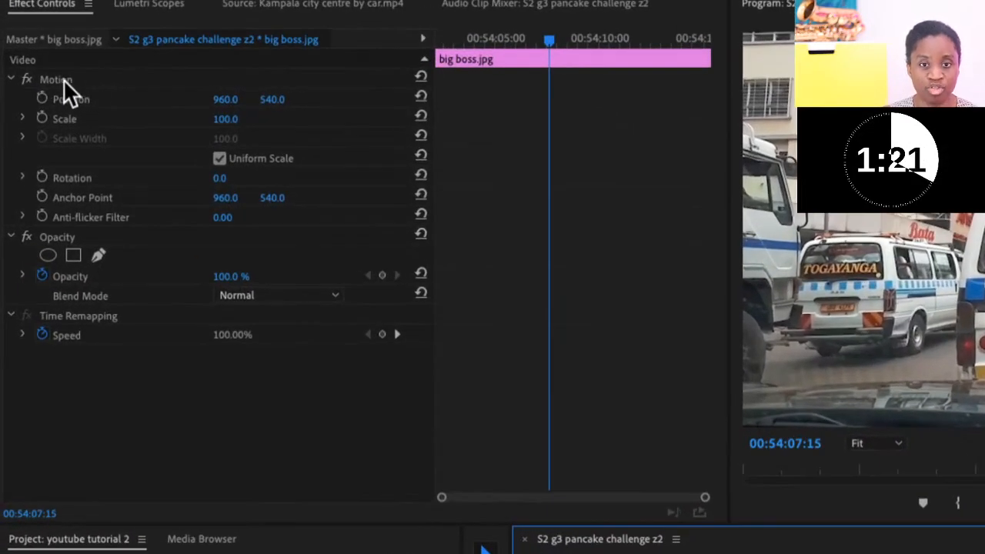
left_click(42, 98)
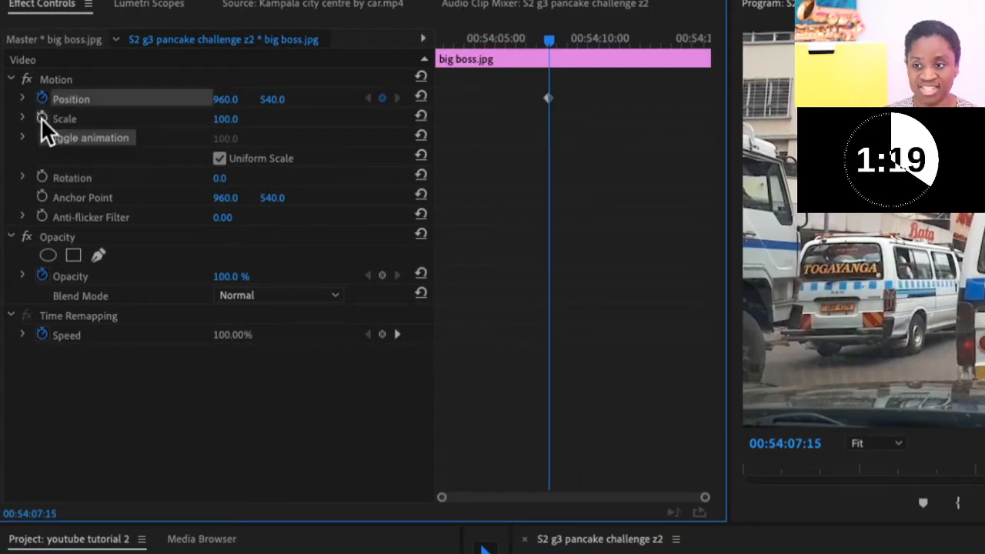
left_click(41, 118)
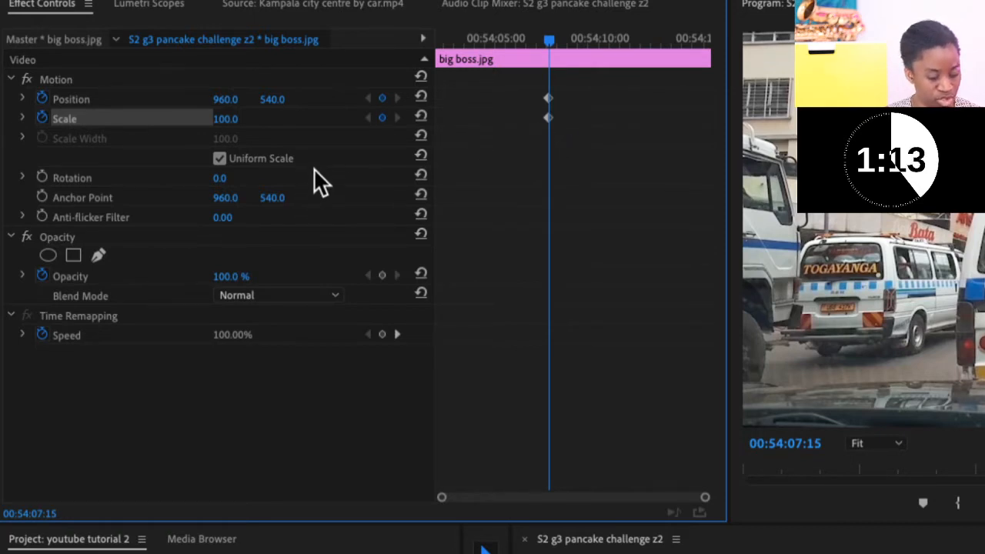
key("ctrl+z")
key("ctrl+z")
Start Position and Scale keyframes at the first frame of the big boss.jpg clip, 00:54:02:03
left_click_drag(547, 39, 427, 74)
left_click(41, 99)
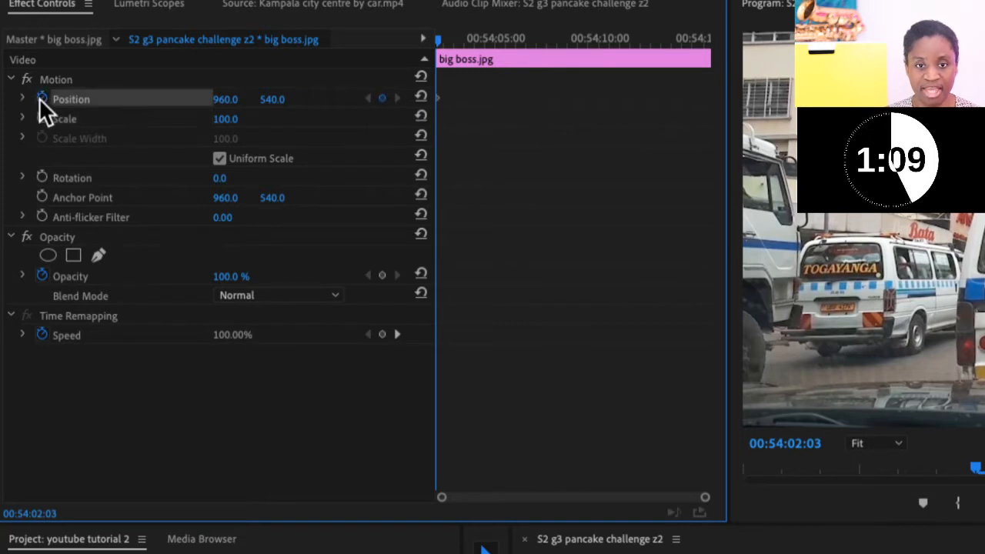
left_click(42, 118)
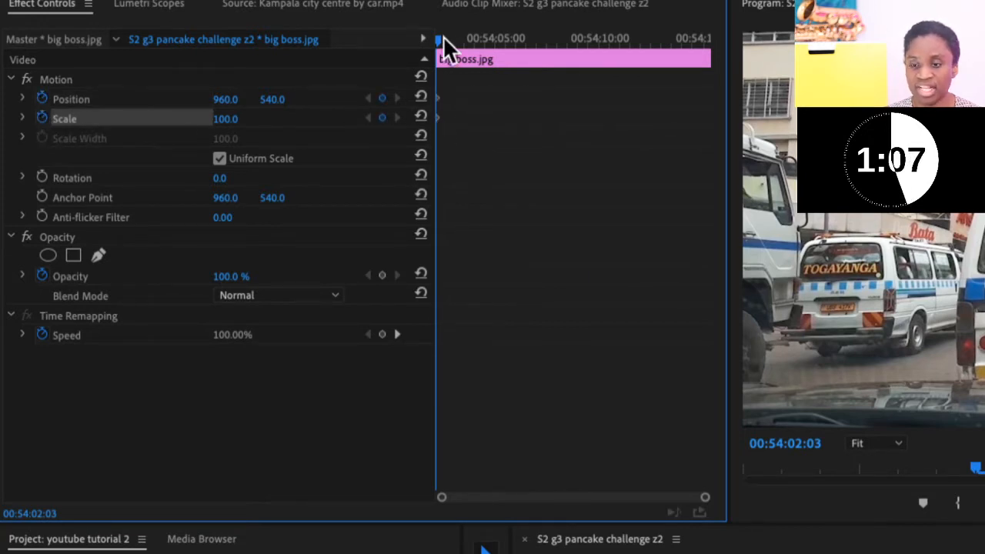
At the clip's last frame, 00:54:15:07, animate Scale to 237 and Position to 1134, 762, keeping the BIG BOSS lettering in view
left_click_drag(435, 39, 710, 76)
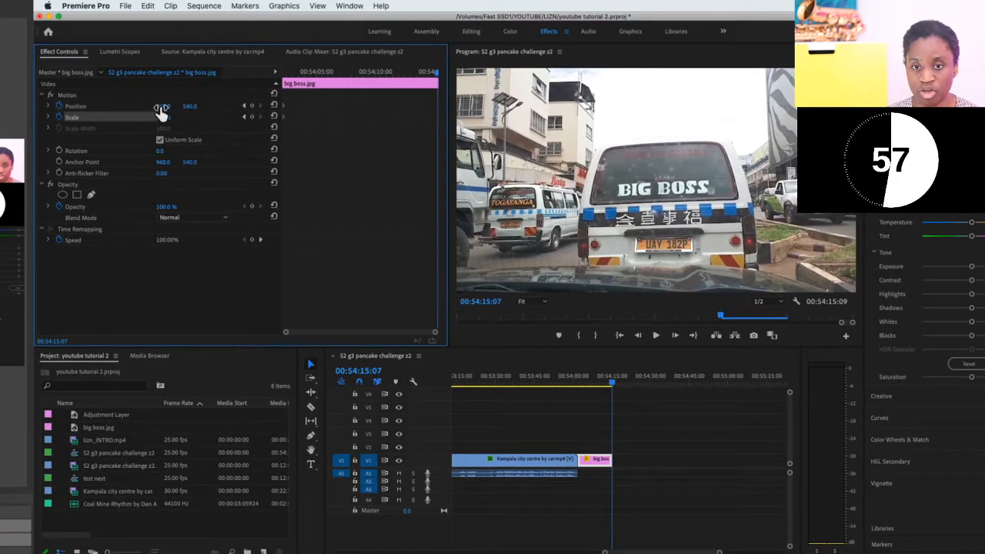
left_click_drag(162, 120, 267, 119)
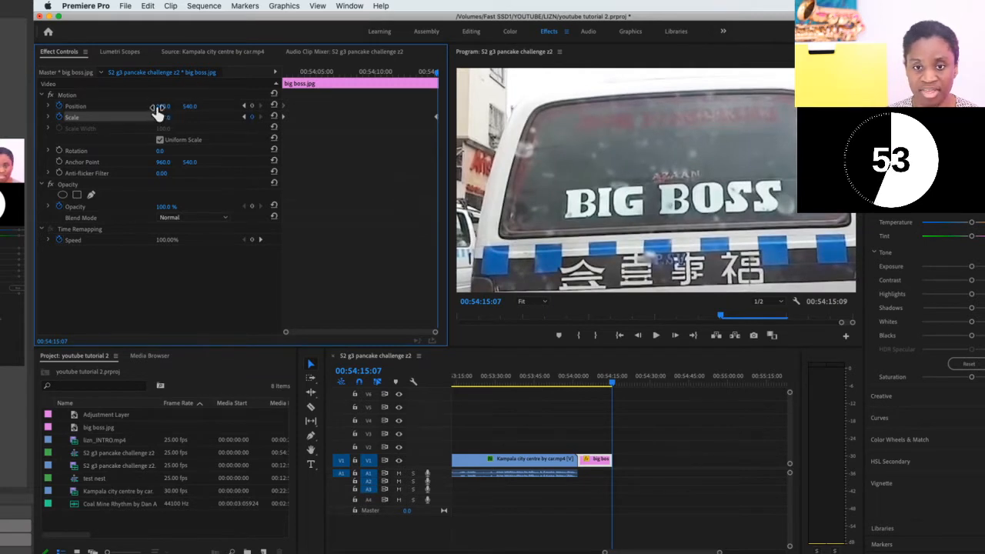
left_click_drag(159, 105, 293, 105)
left_click_drag(189, 106, 360, 106)
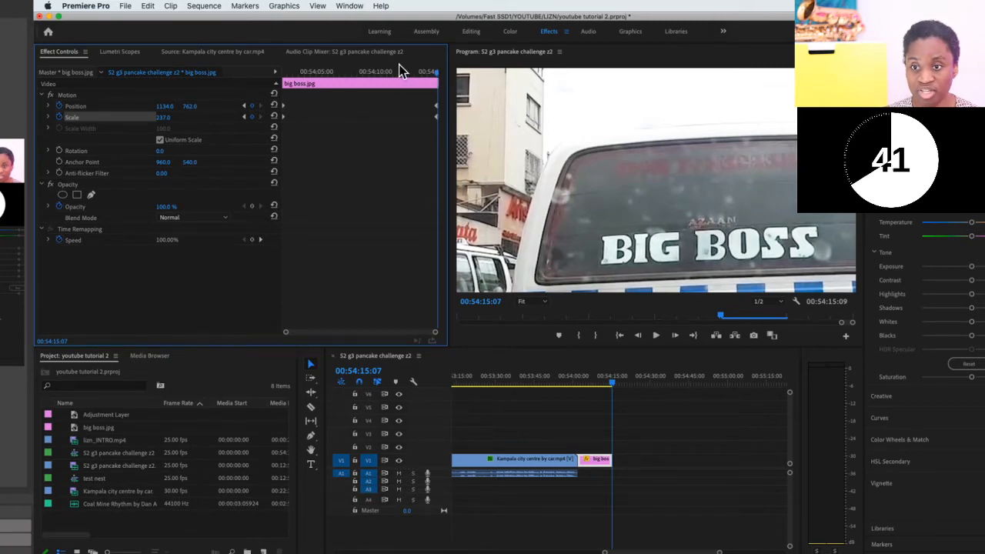
Play back the zoom animation from near the beginning of the big boss.jpg clip
left_click_drag(436, 77, 245, 105)
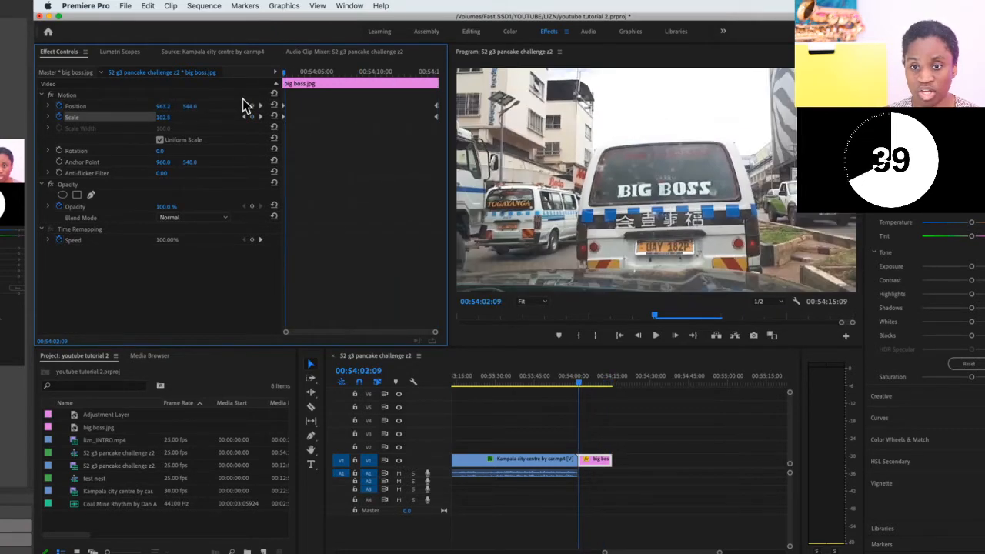
key("space")
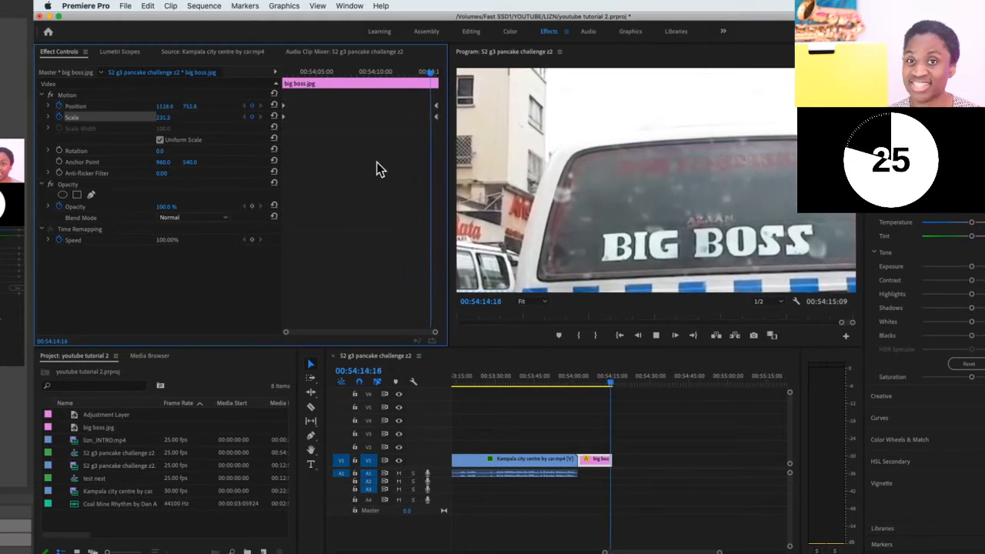
key("Home")
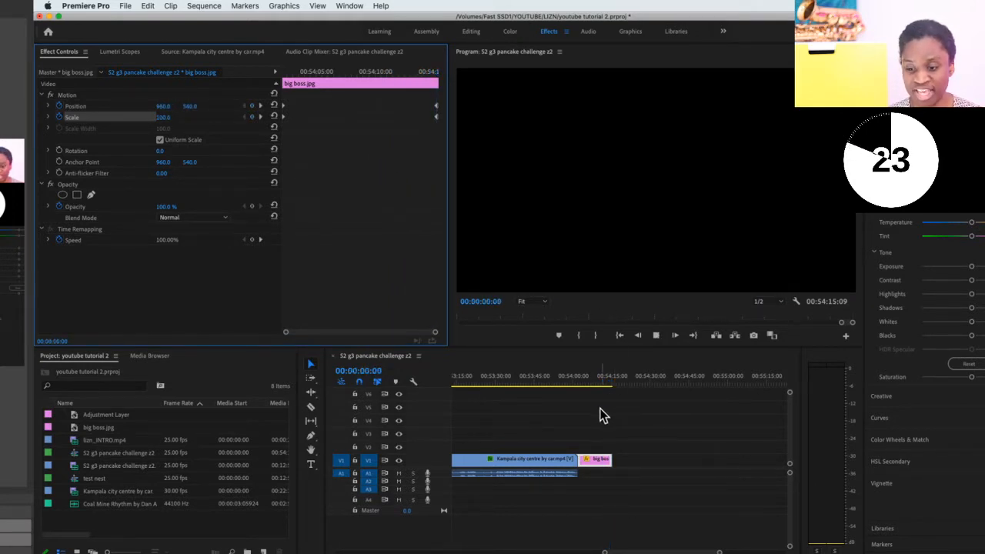
key("space")
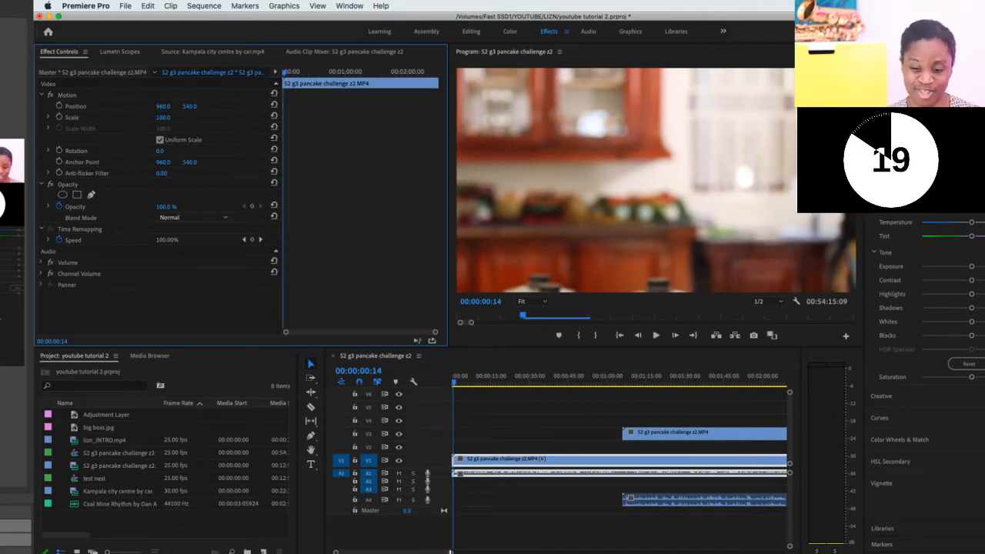
left_click_drag(450, 552, 832, 550)
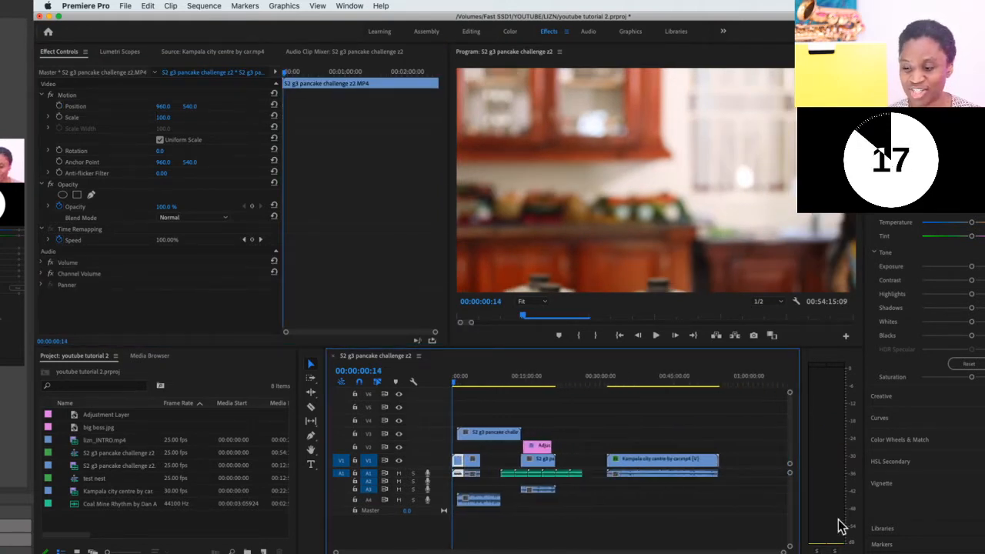
left_click(721, 396)
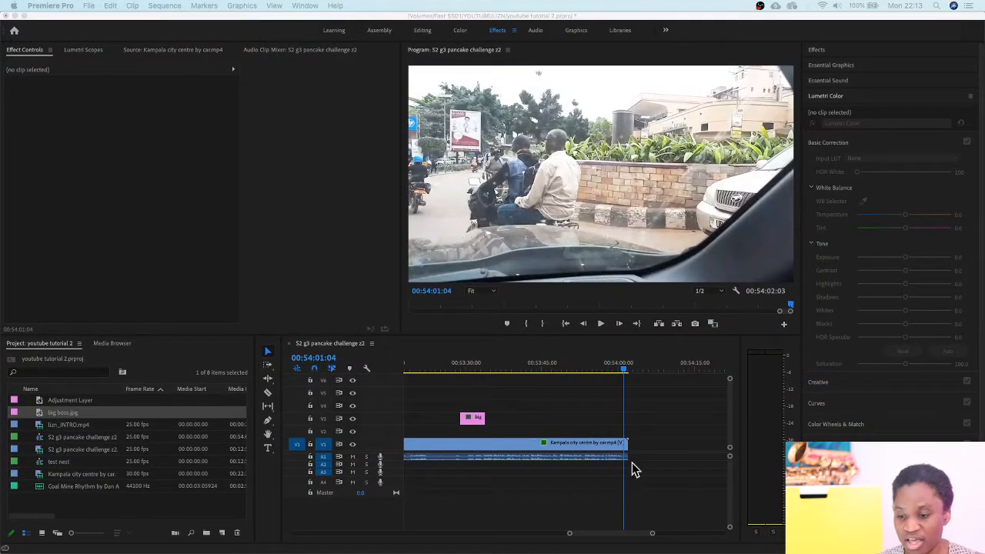
Place big boss.jpg on track V1 directly after the Kampala city centre clip and move the playhead to its beginning, 00:54:02:04
left_click(42, 416)
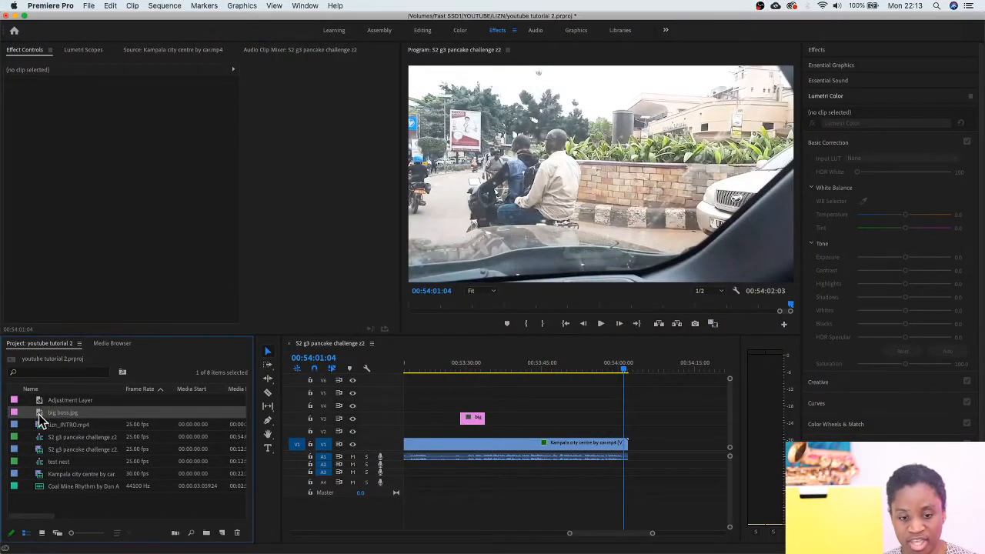
left_click_drag(42, 422, 637, 447)
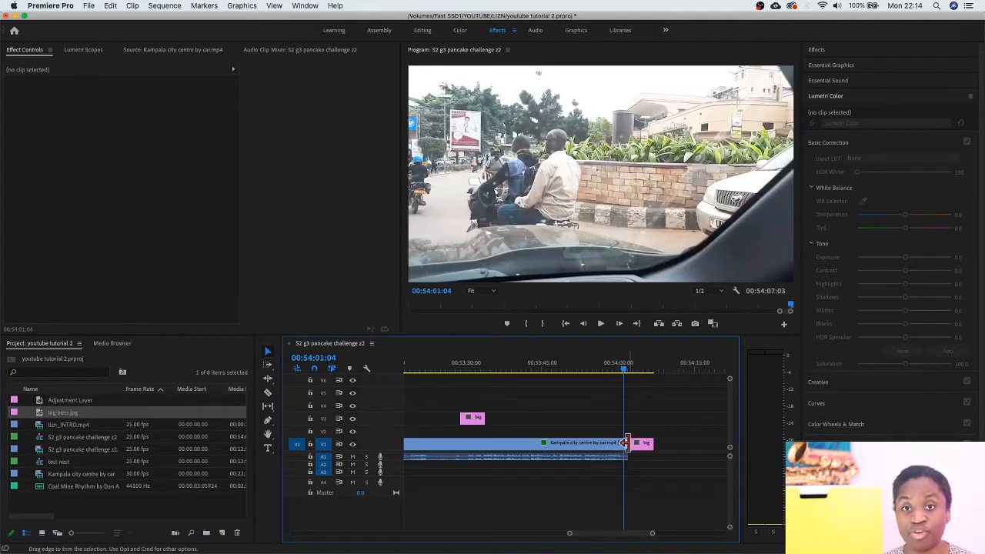
left_click(633, 376)
left_click_drag(636, 380, 633, 378)
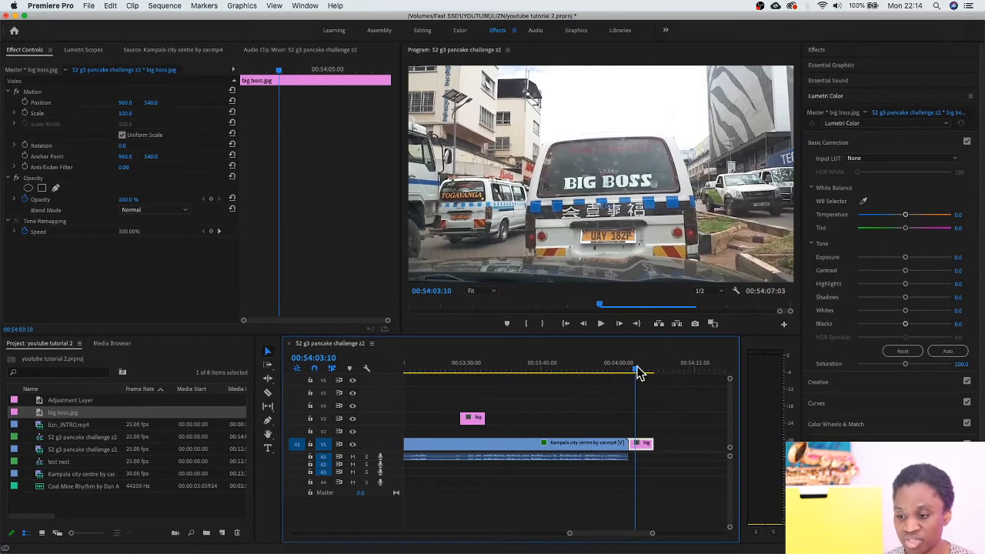
left_click(631, 373)
left_click(632, 374)
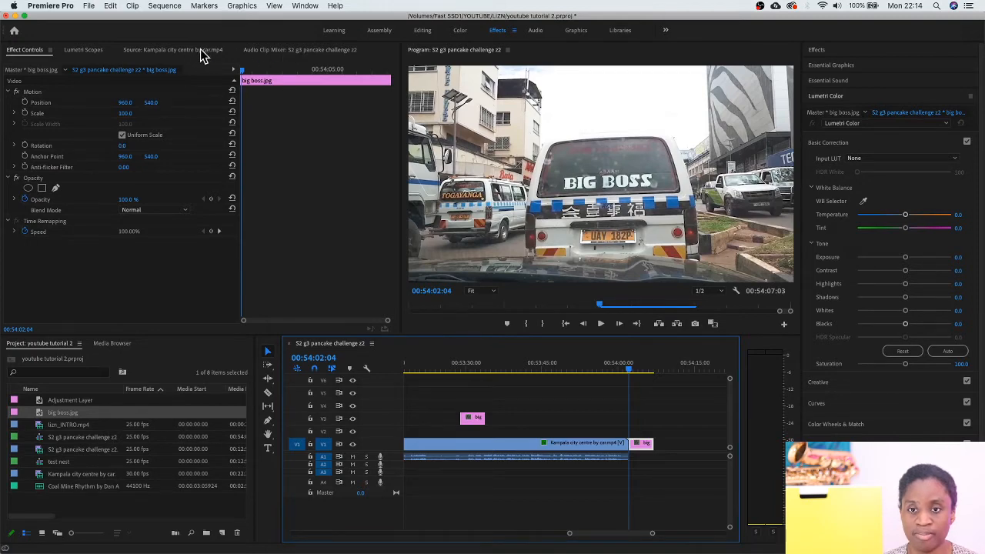
Switch from the Effect Controls to the source monitor view and back again
left_click(200, 49)
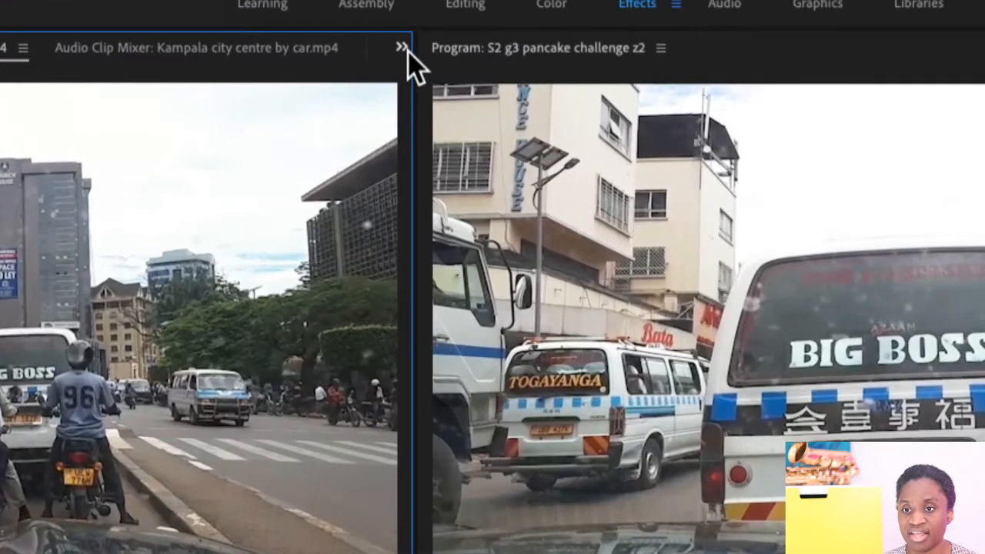
left_click(403, 49)
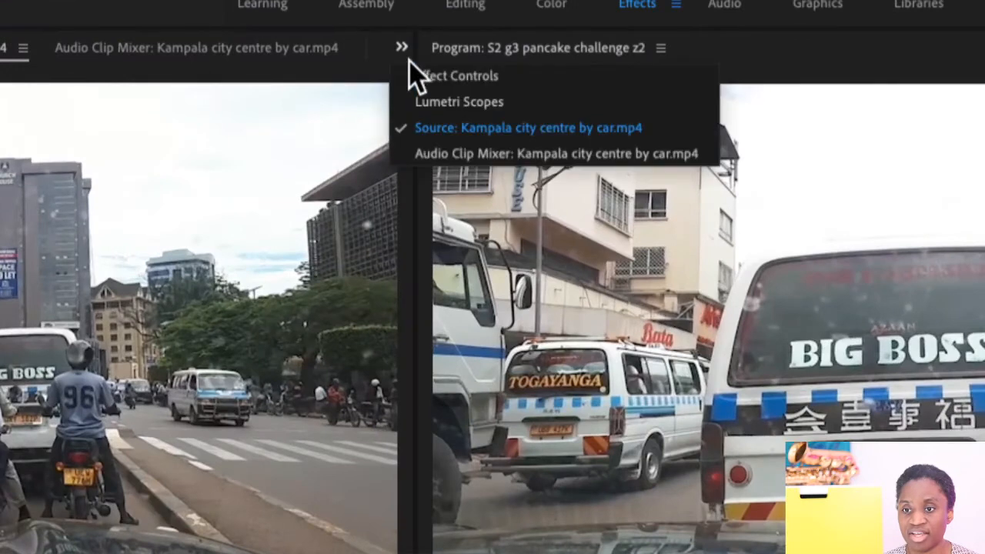
left_click(458, 77)
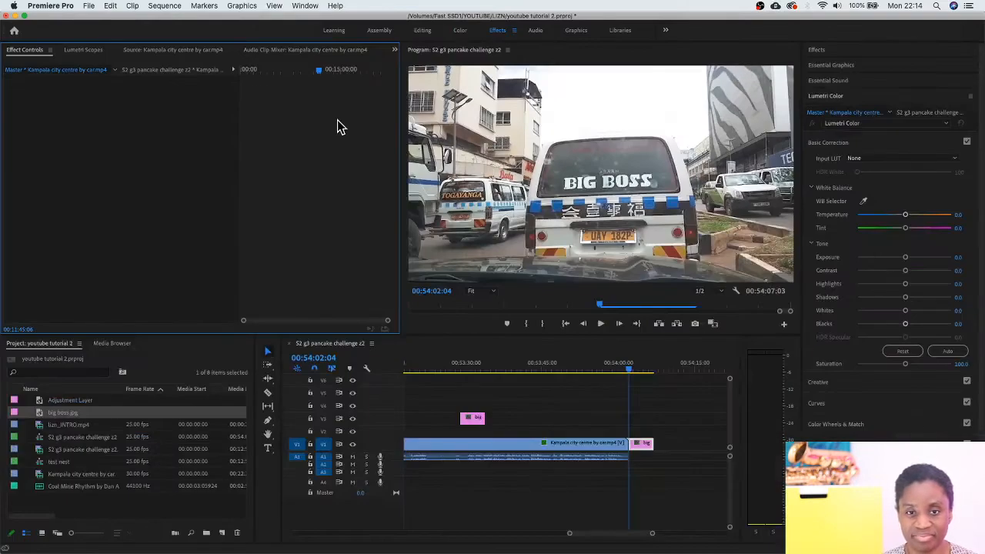
Select the newly placed big boss.jpg clip and start Position and Scale keyframes at its beginning
left_click(644, 444)
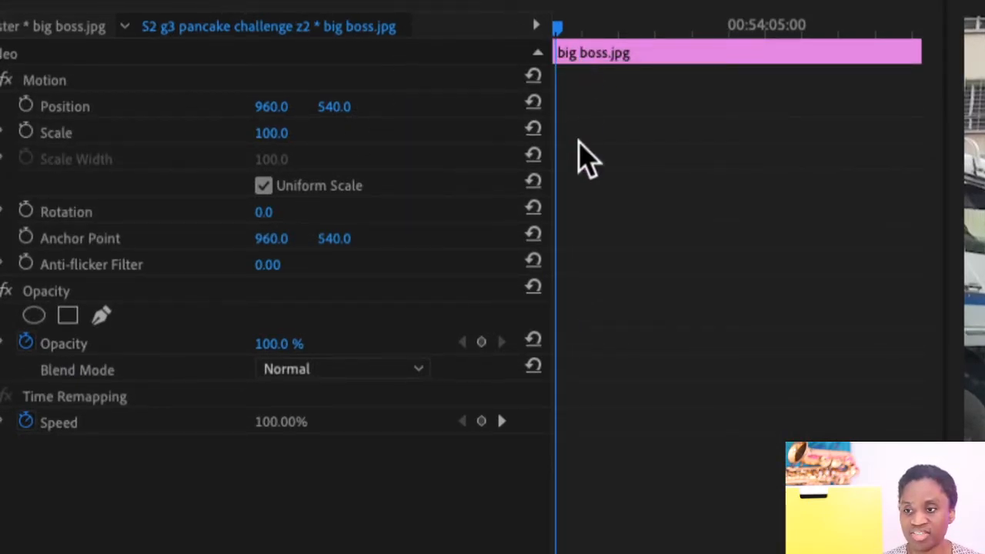
left_click(25, 106)
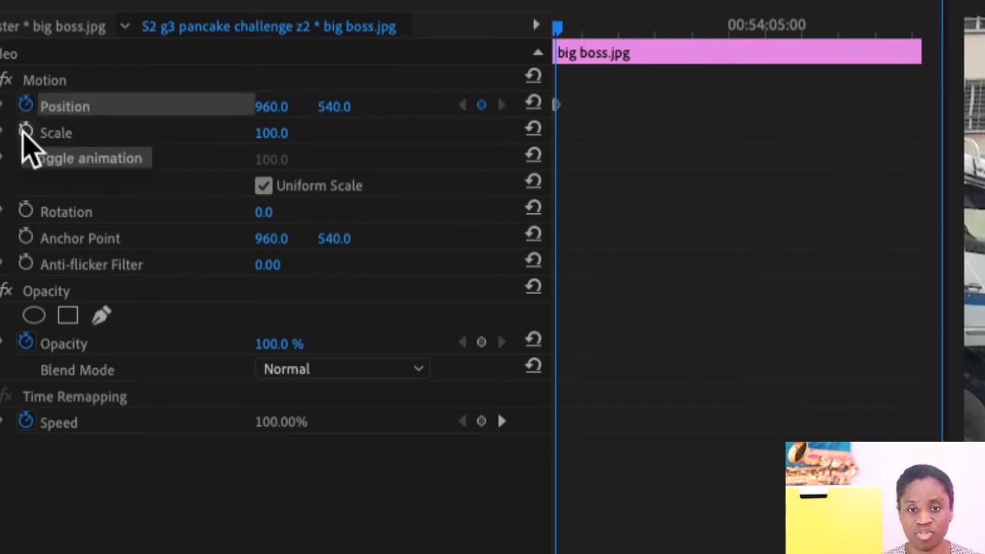
left_click(24, 133)
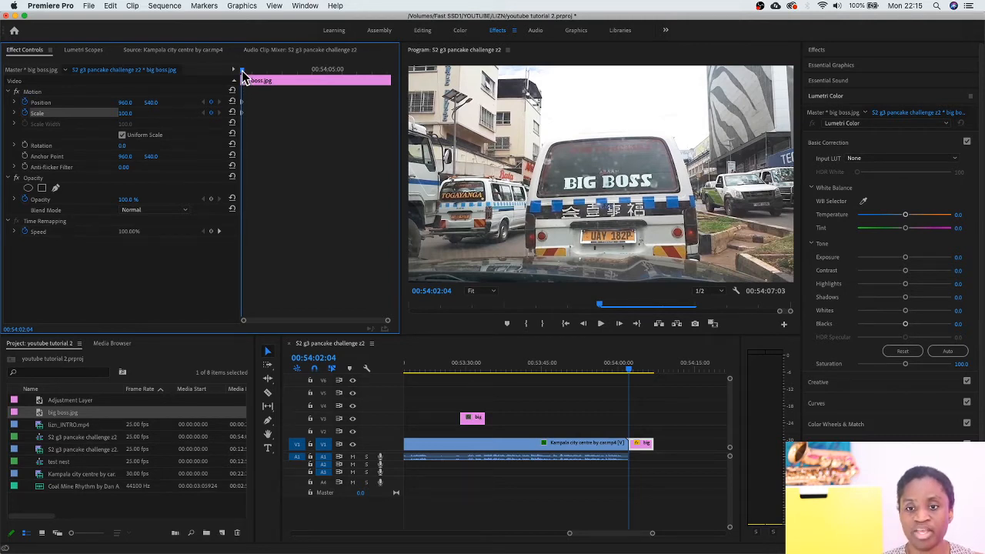
Add Position and Scale keyframes at the last visible frame of the big boss.jpg clip, 00:54:07:01
left_click_drag(242, 74, 390, 73)
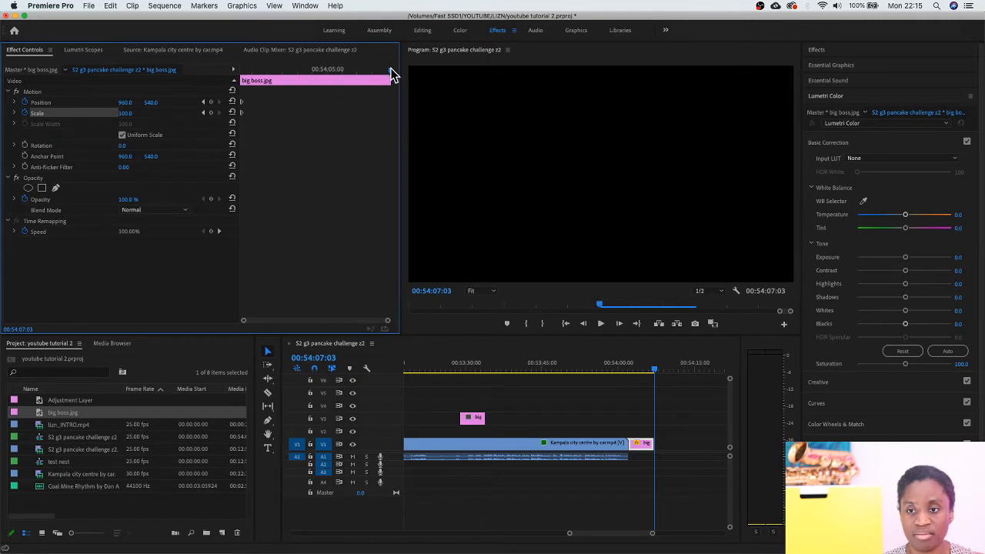
left_click_drag(390, 71, 388, 71)
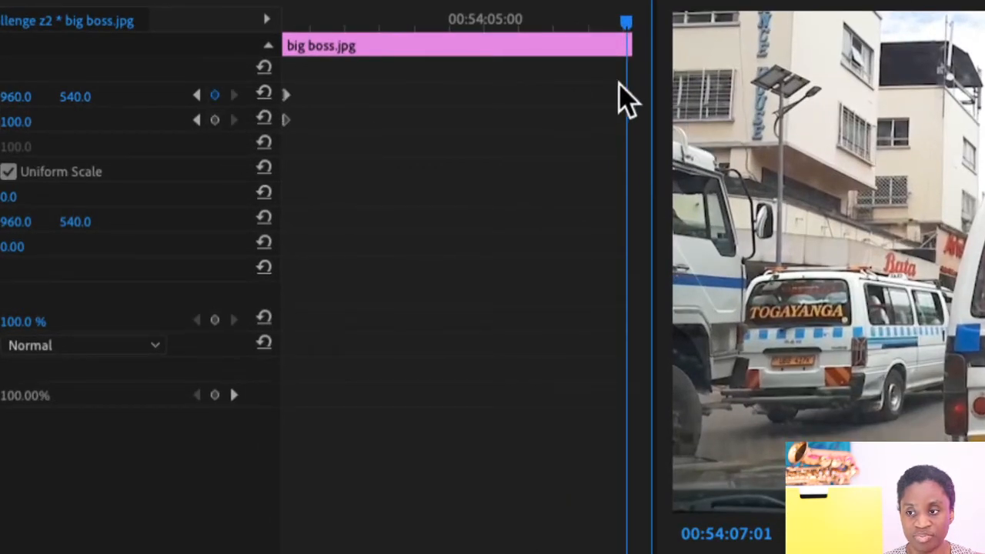
left_click(214, 120)
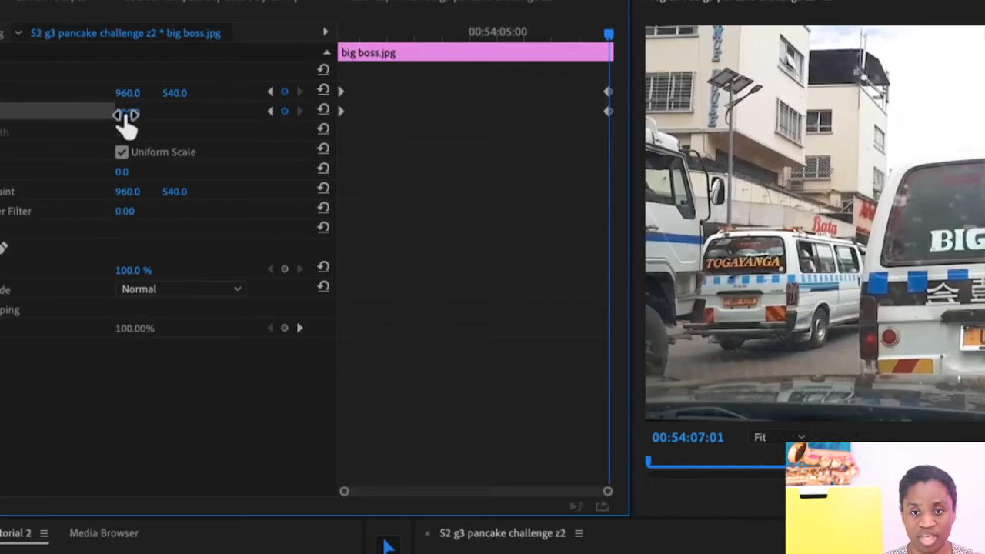
Set the ending keyframes to Scale 271 and Position 672, 799, and return the playhead to the clip's first frame
mouse_move(124, 114)
left_mouse_down()
mouse_move(211, 114)
mouse_move(139, 114)
left_mouse_up()
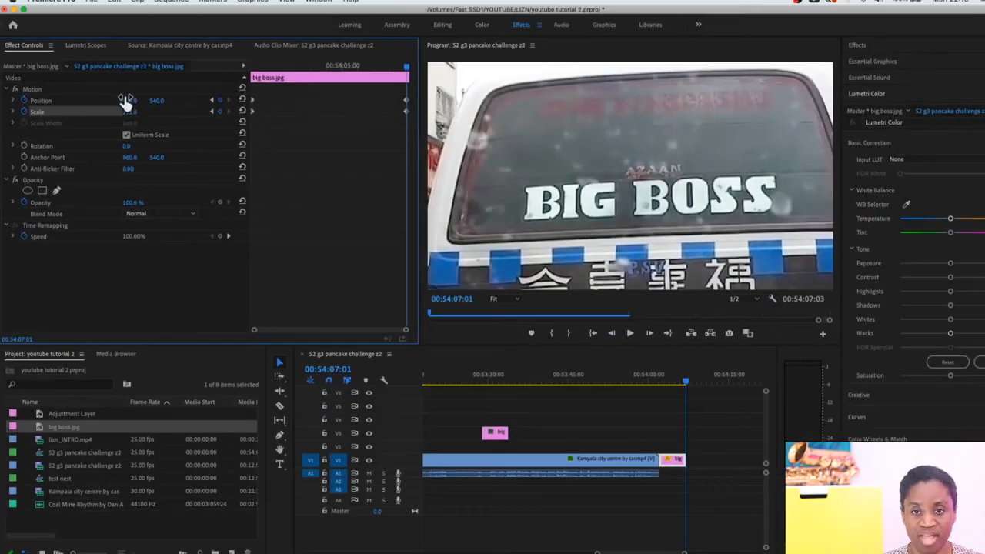
left_click_drag(130, 99, 9, 98)
left_click_drag(156, 102, 242, 103)
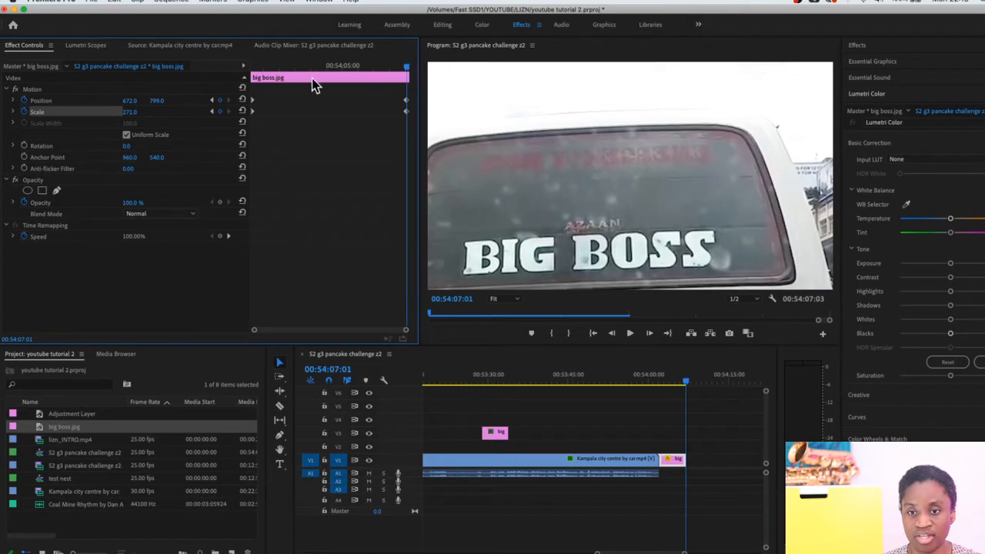
left_click_drag(407, 68, 223, 90)
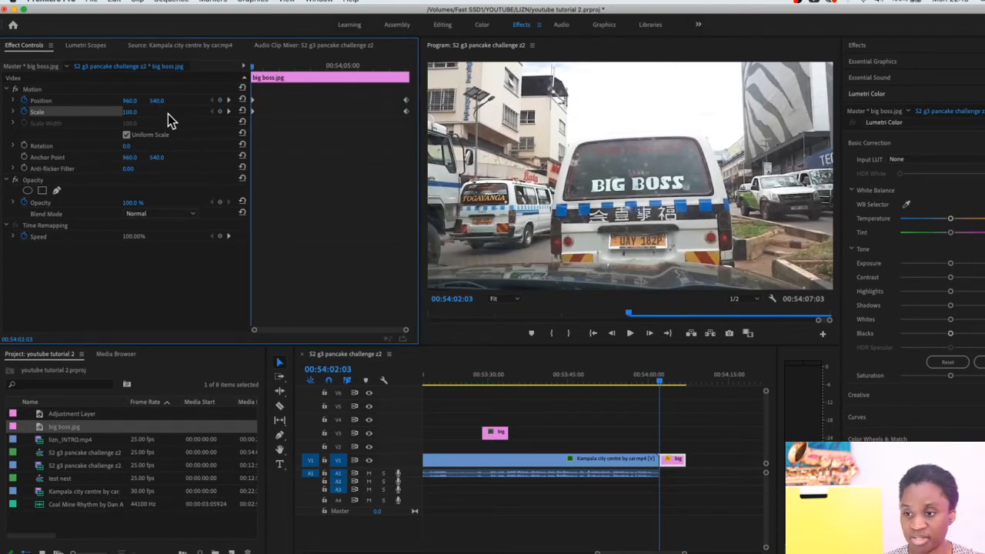
Play the big boss.jpg zoom-in, scrub through it, and return the playhead to the clip's first frame
key("space")
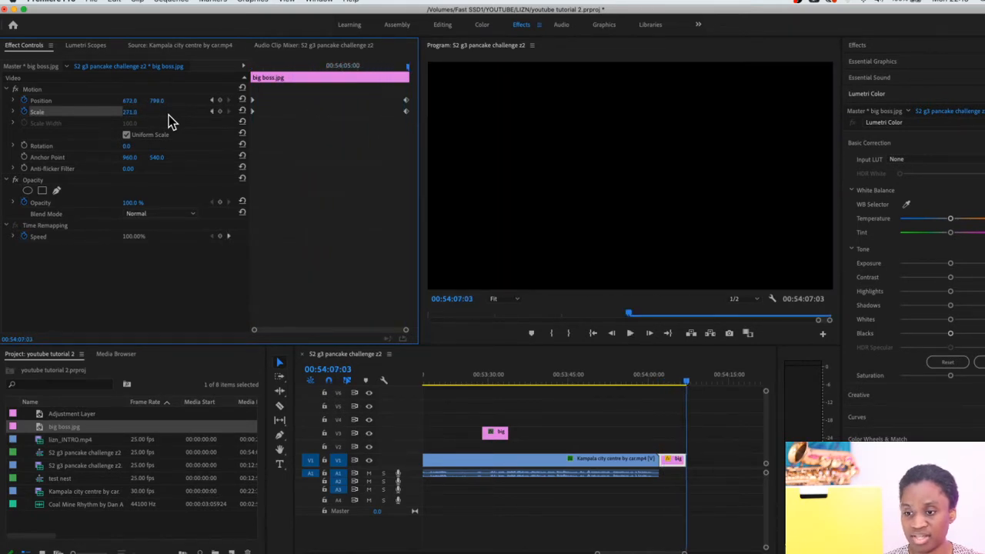
left_click(280, 70)
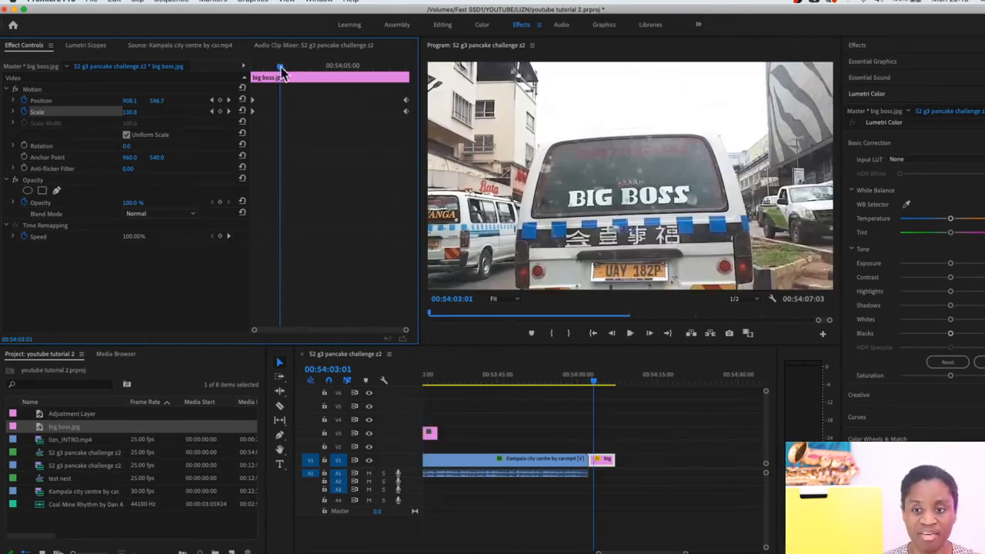
left_click_drag(282, 77, 213, 103)
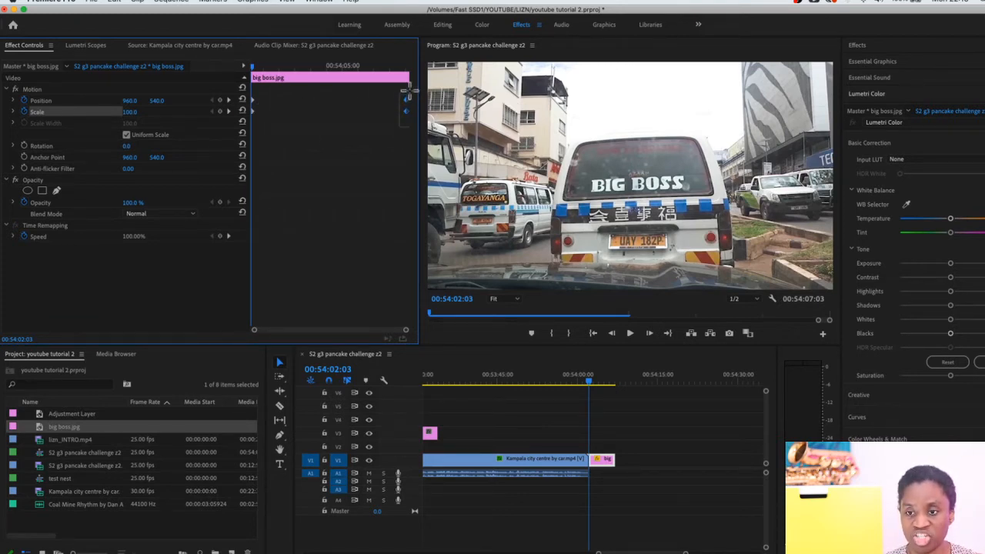
Reverse the zoom by swapping the starting and ending Position and Scale keyframes of the big boss.jpg clip
left_click_drag(401, 84, 439, 115)
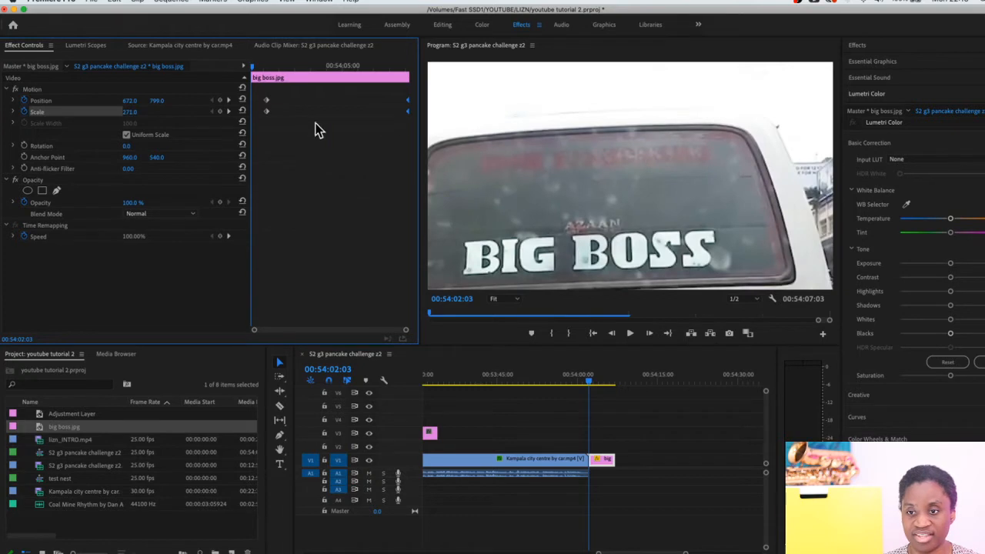
left_click(286, 114)
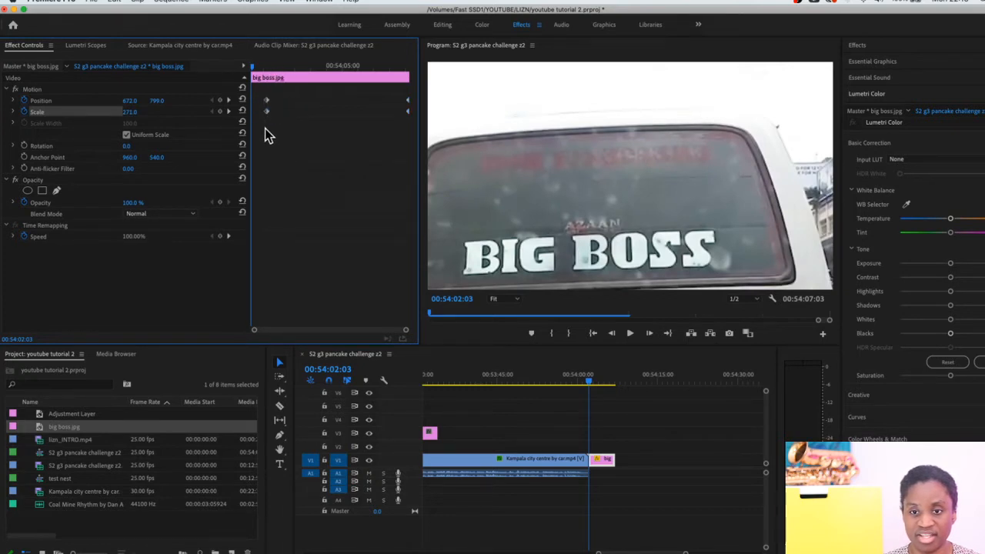
left_click_drag(265, 128, 246, 114)
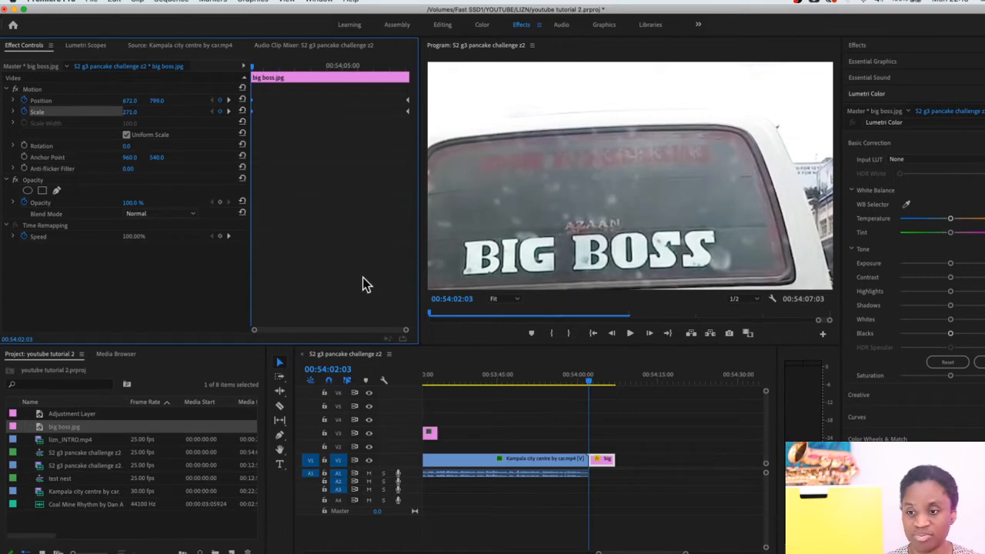
Start playback to preview the reversed zoom, then bring the playhead back to the big boss.jpg clip at 00:54:02:22
key("space")
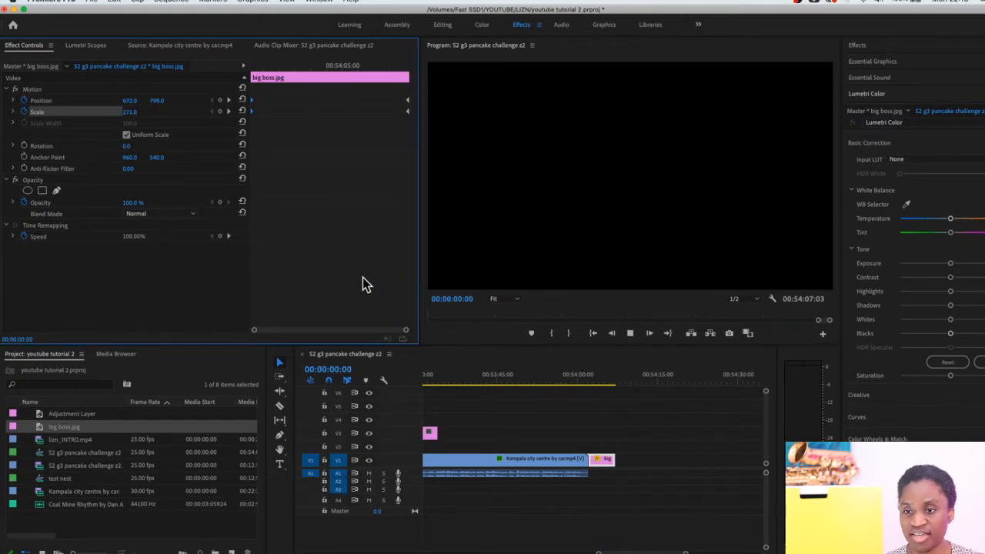
key("space")
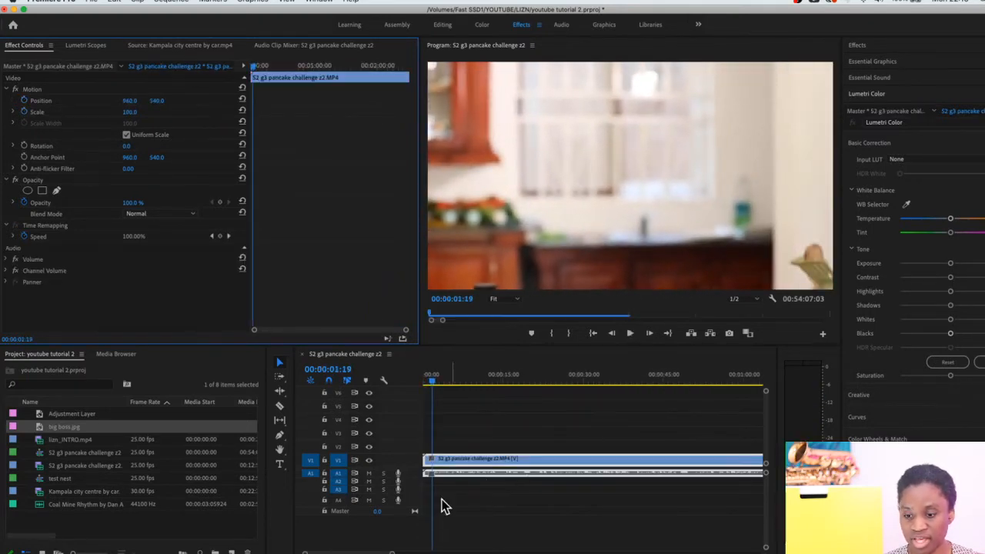
left_click_drag(393, 552, 753, 547)
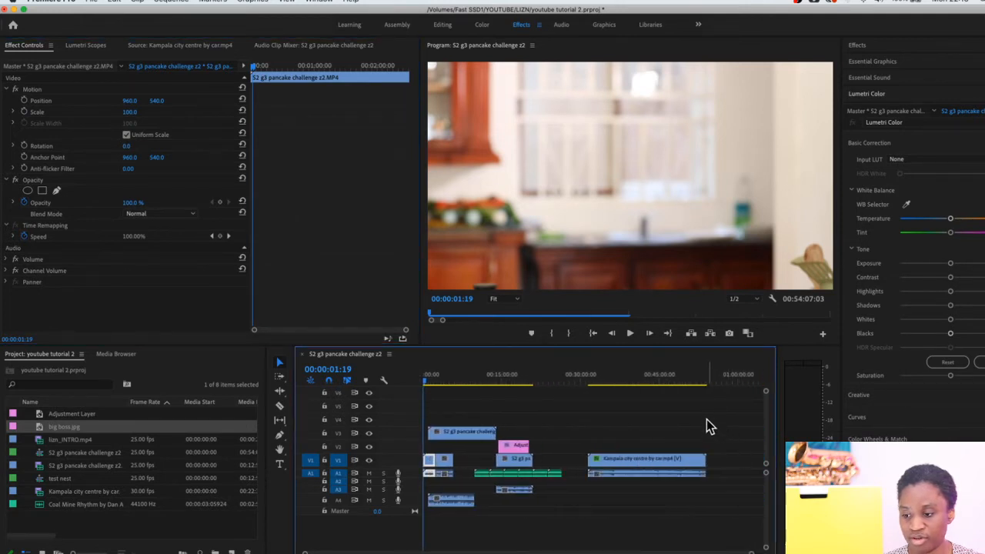
left_click(707, 383)
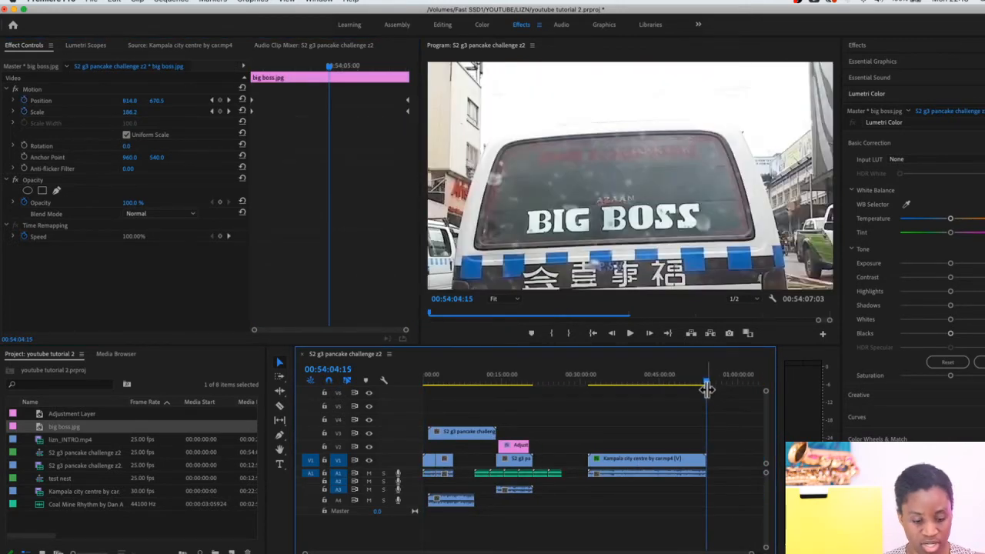
key("equal")
key("equal")
key("equal")
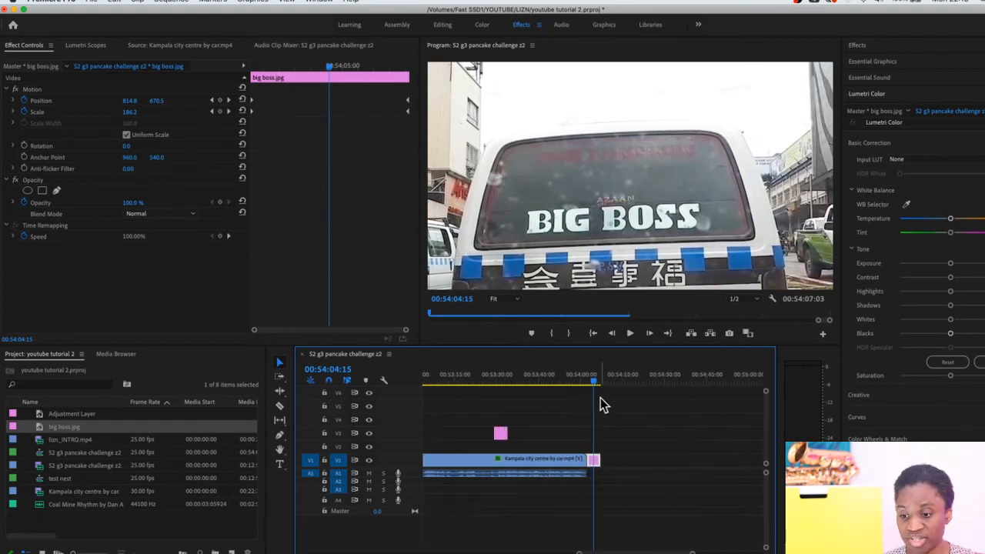
left_click_drag(593, 384, 588, 385)
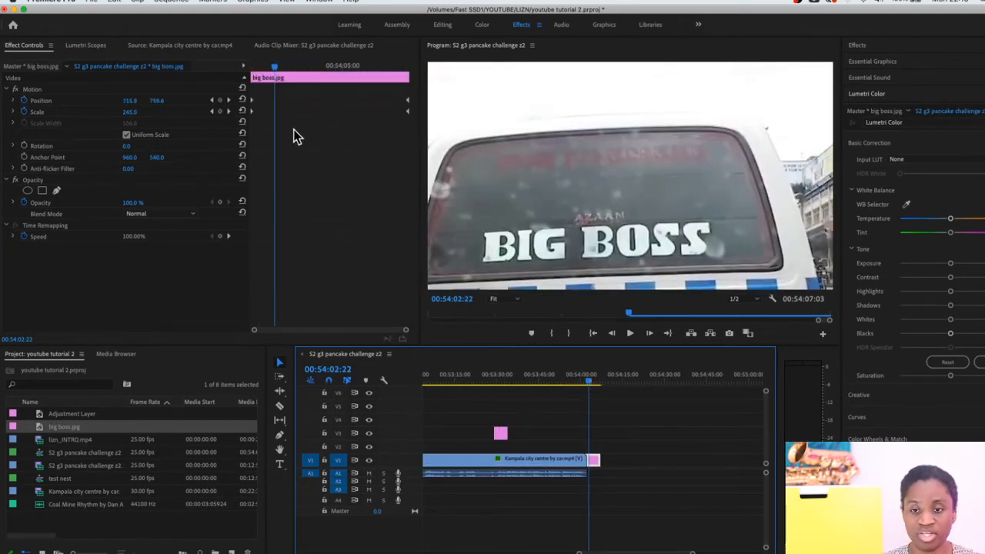
Delete all Position and Scale keyframes from the big boss.jpg clip, both at its end and at its beginning
left_click(377, 129)
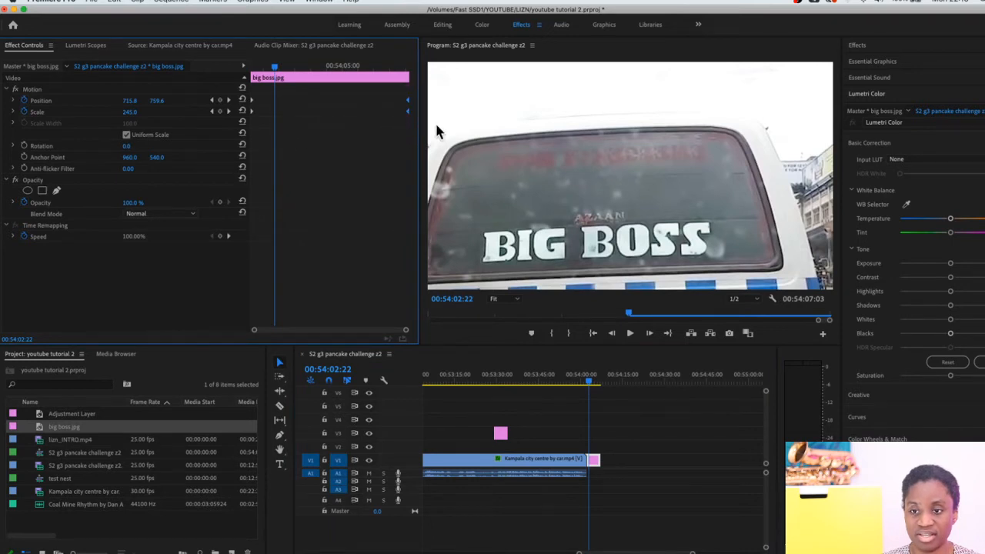
key("Delete")
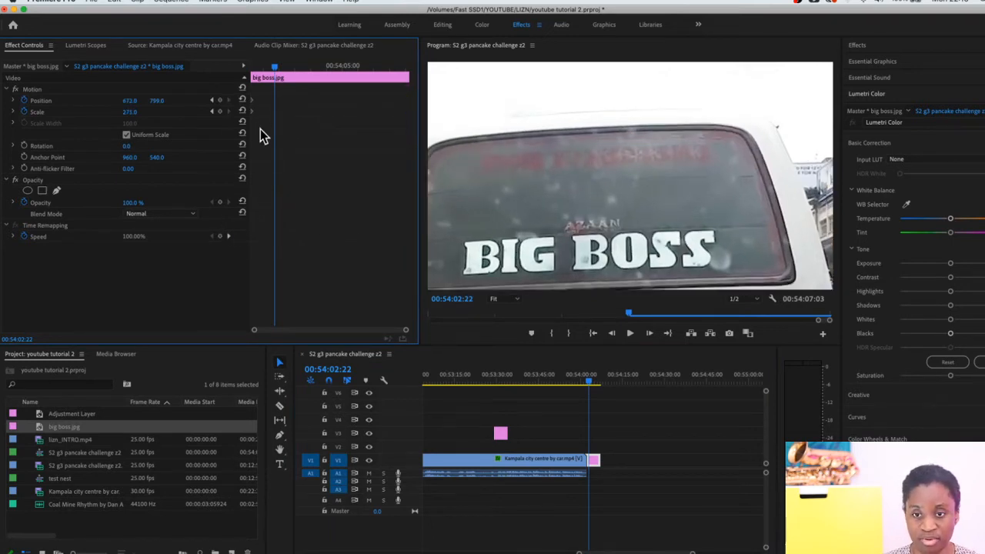
left_click_drag(255, 137, 239, 99)
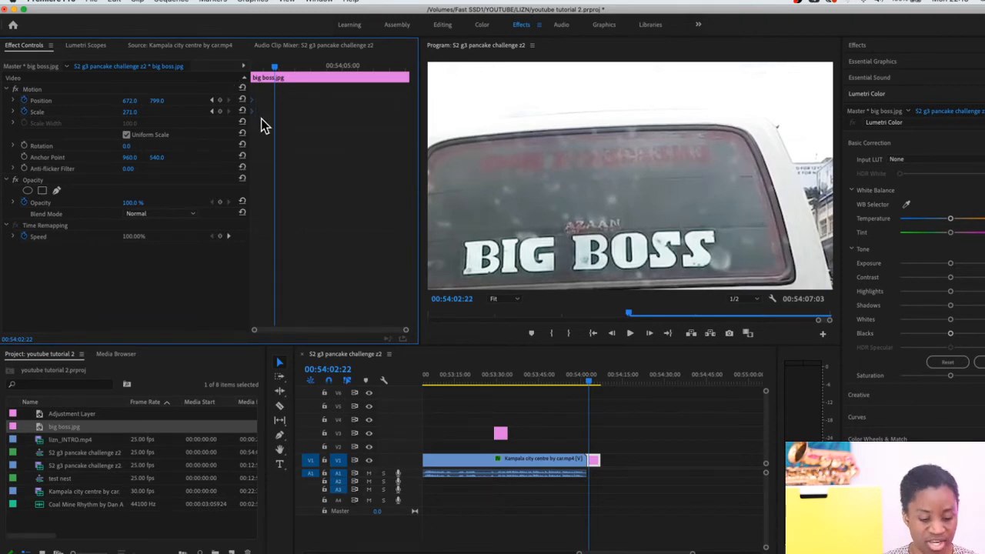
key("Delete")
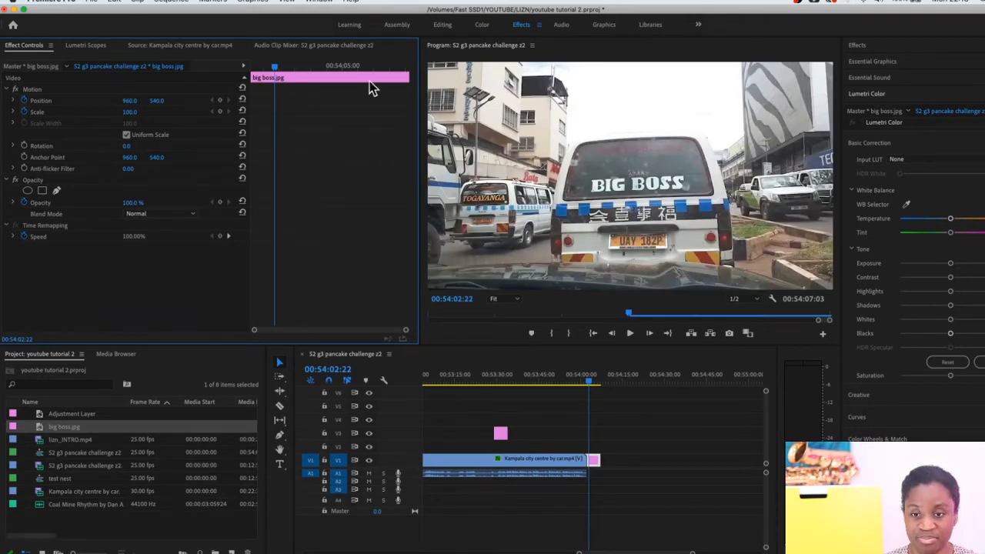
Add Position and Scale keyframes at the clip's first frame, 00:54:02:03, with Scale 338 and Position 578, 851
left_click_drag(267, 63, 221, 77)
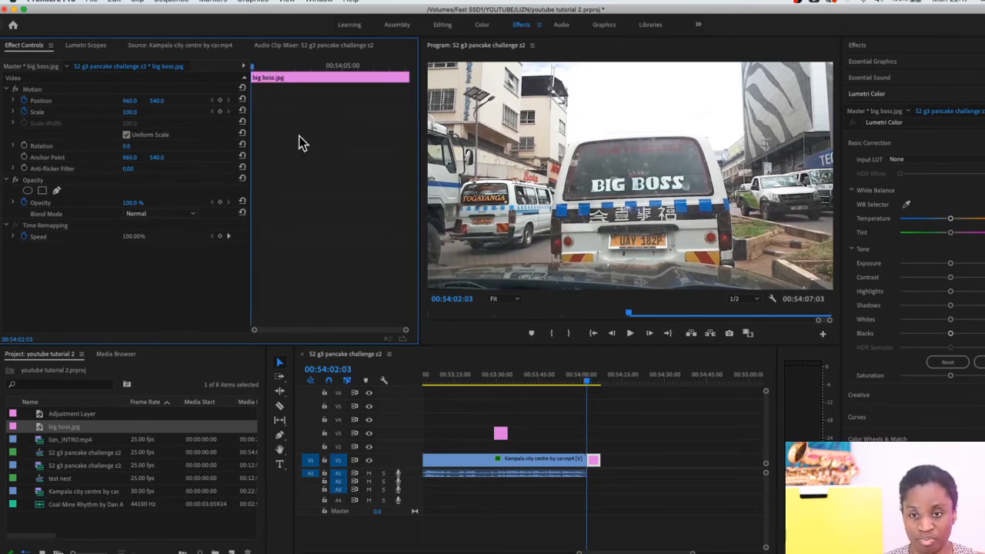
left_click(219, 100)
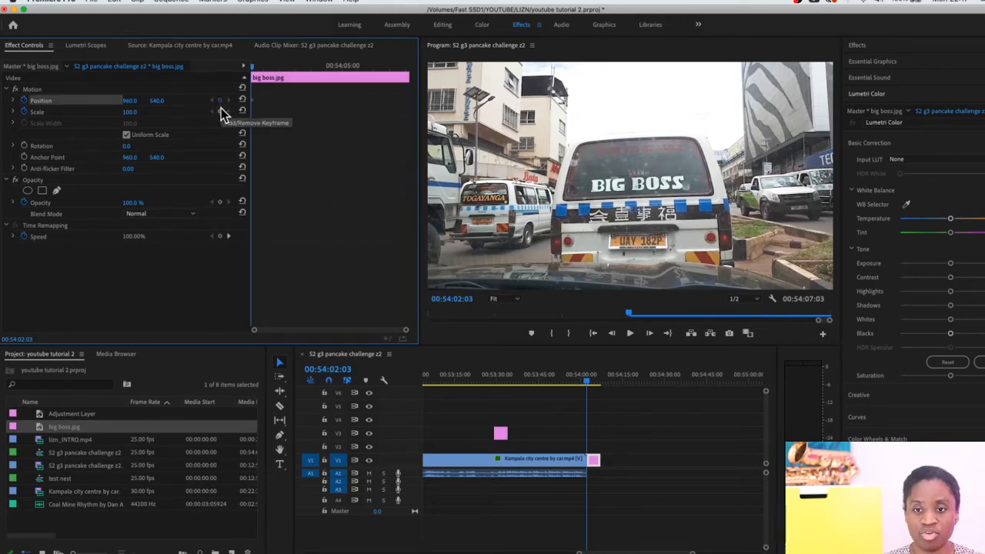
left_click(221, 111)
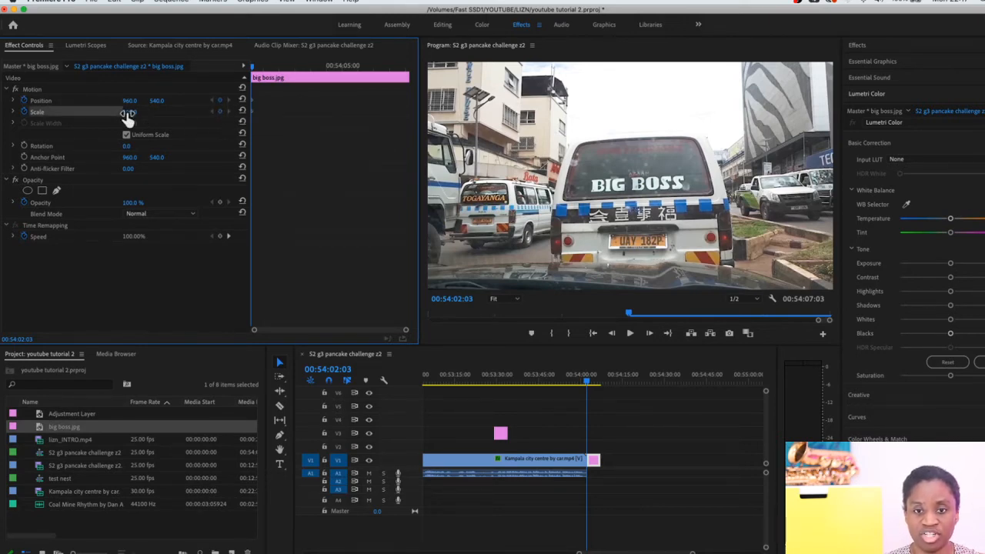
left_click_drag(127, 113, 160, 150)
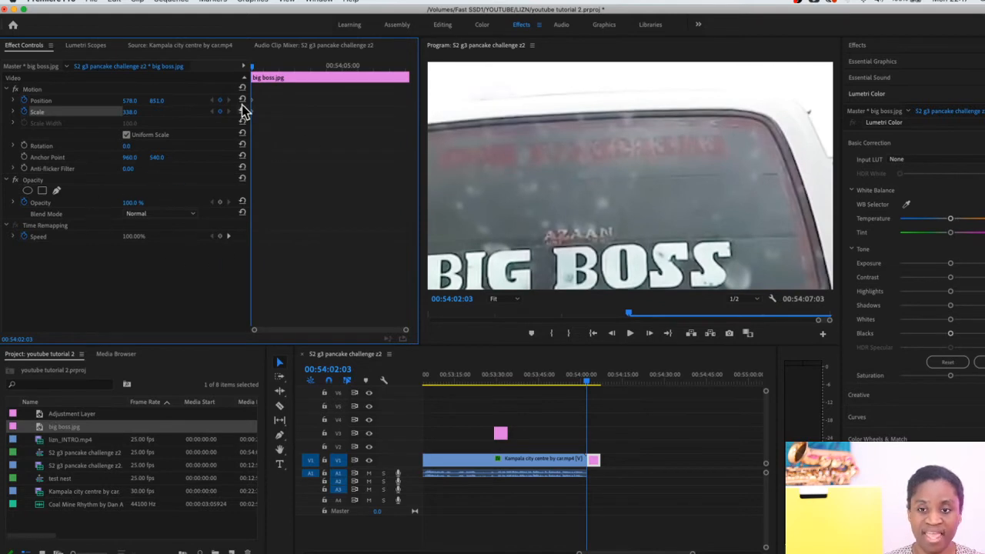
Add Position and Scale keyframes at the very end of the big boss.jpg clip, 00:54:07:03
left_click_drag(253, 67, 442, 86)
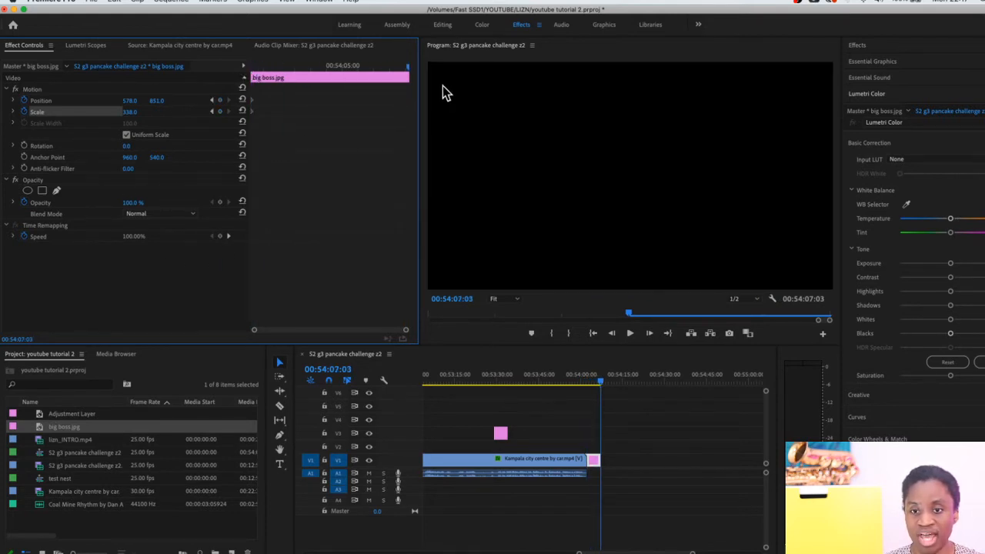
left_click(220, 100)
left_click(220, 112)
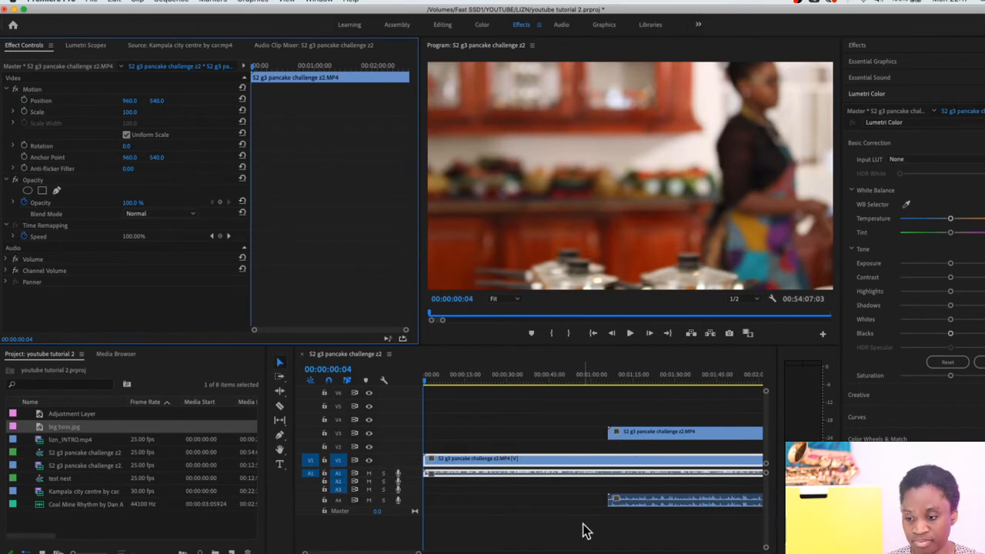
Find the big boss.jpg clip at the end of the sequence, select it, and place the playhead at 00:54:06:18
left_click_drag(418, 552, 760, 553)
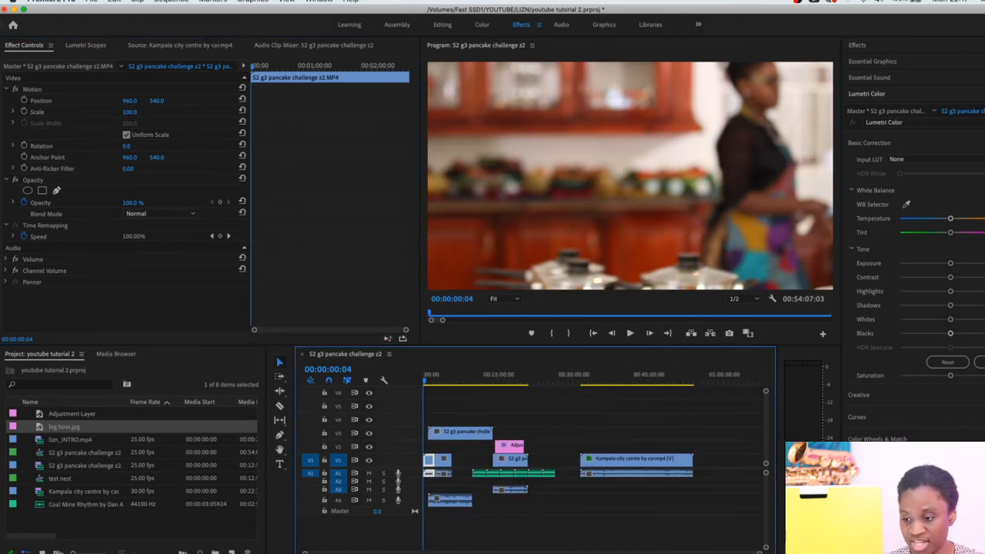
left_click(695, 383)
left_click(689, 383)
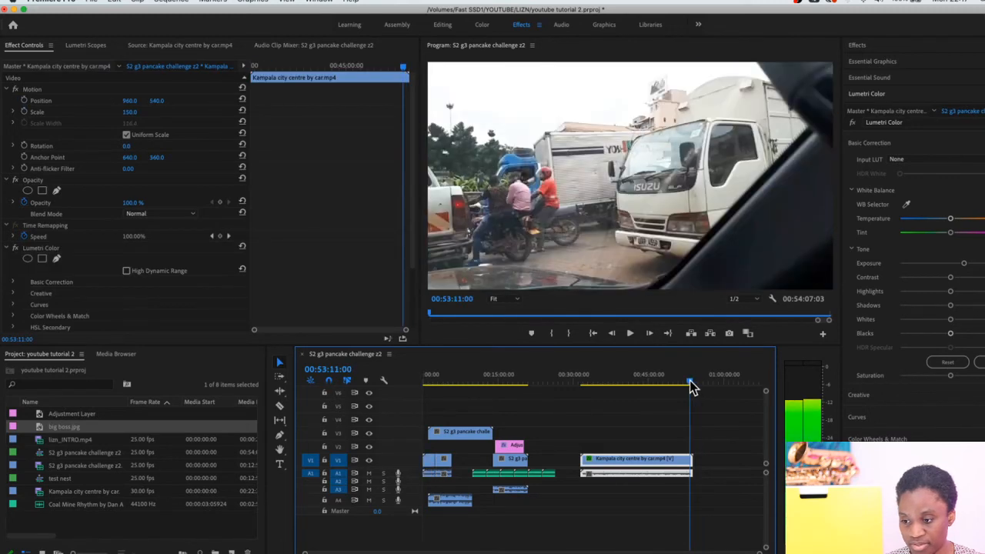
key("=")
key("=")
key("=")
key("=")
key("=")
key("=")
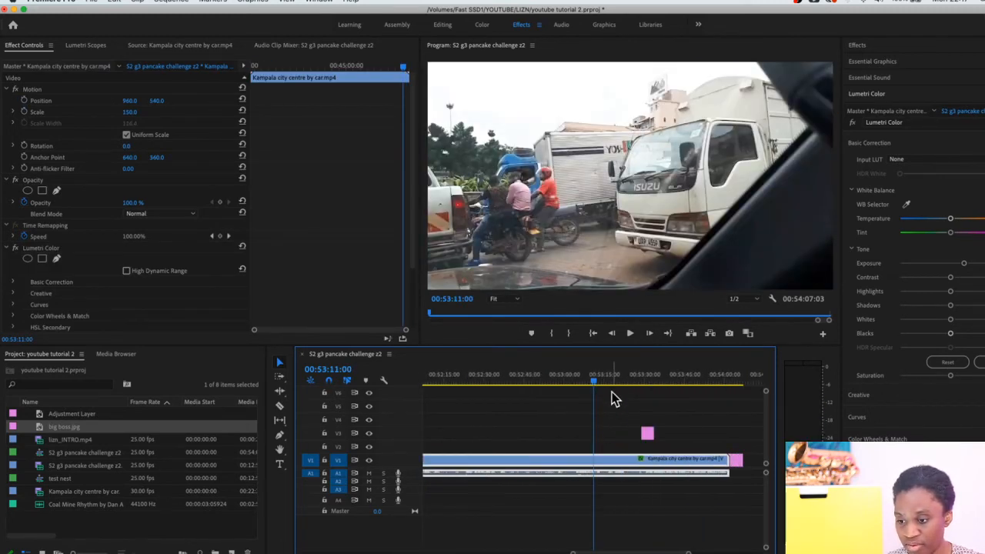
left_click(736, 460)
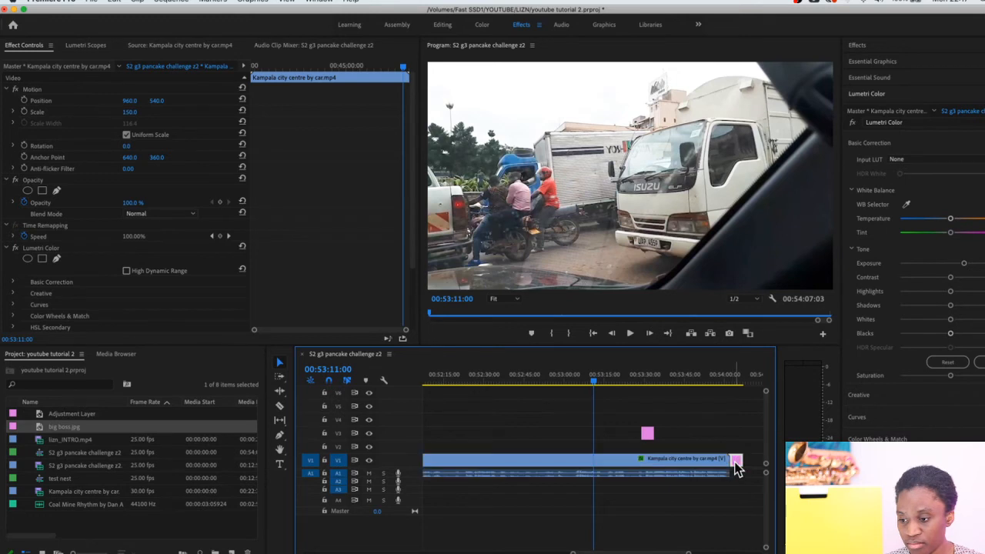
left_click_drag(594, 389, 743, 402)
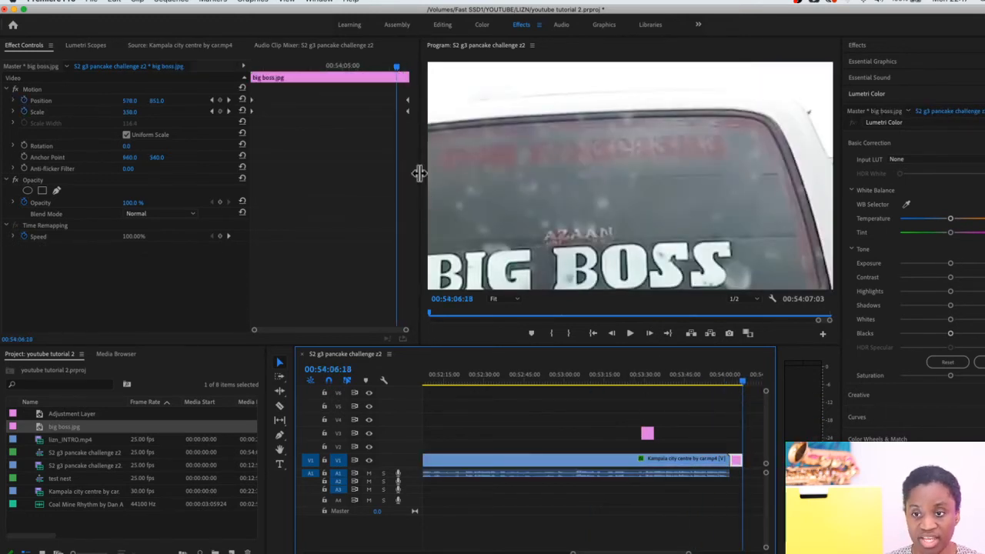
Replace the ending keyframes with Position and Scale keyframes at 00:54:06:18, reset to Position 960, 540 and Scale 100
left_click(408, 127)
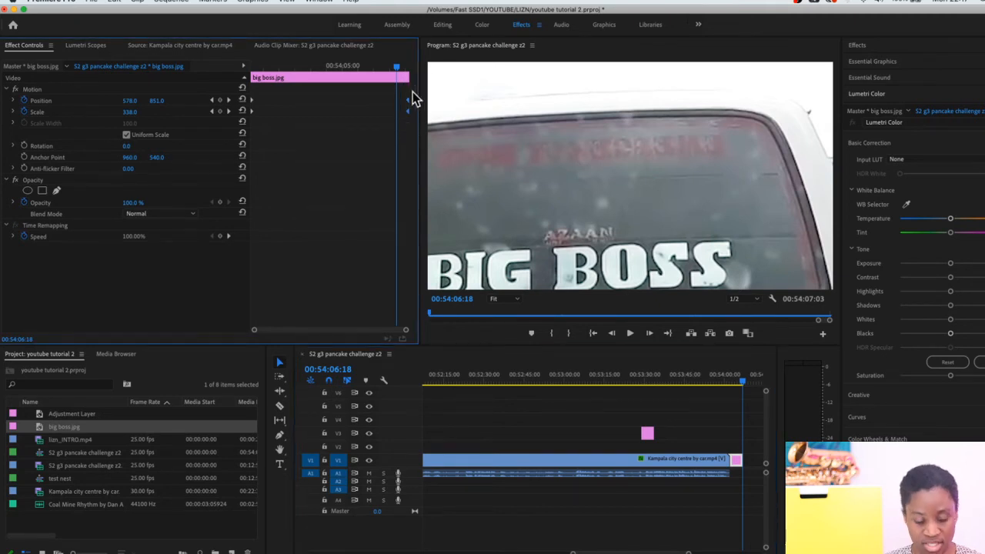
left_click(220, 101)
left_click(220, 112)
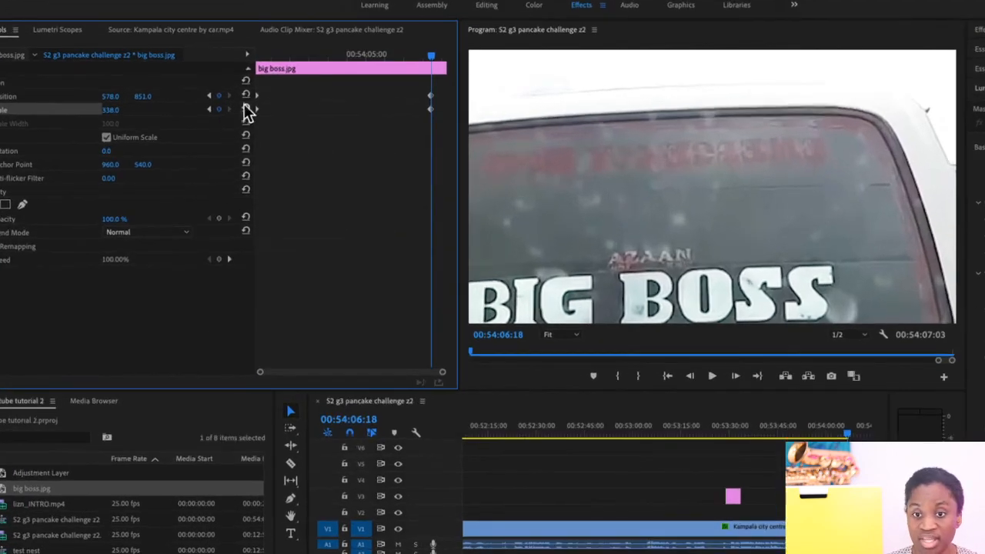
left_click(246, 95)
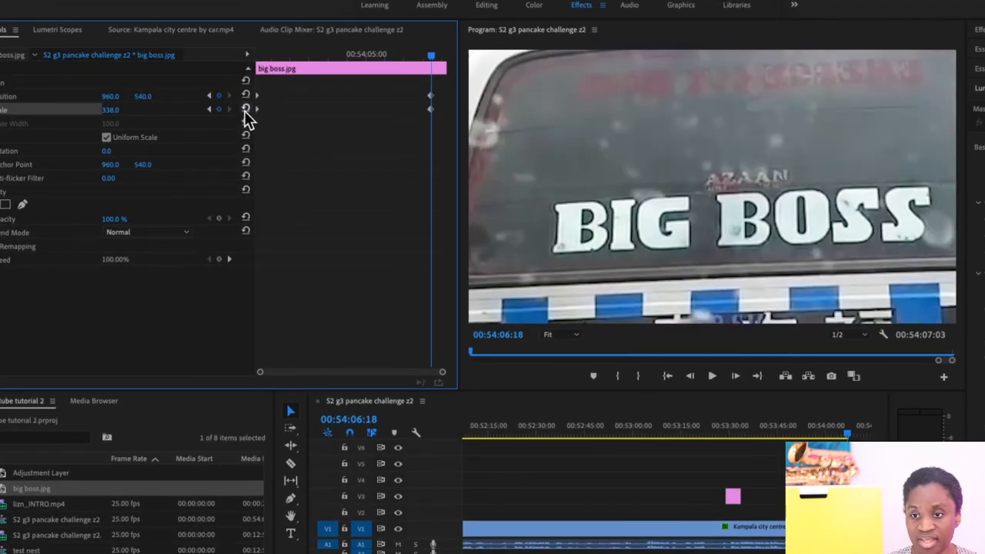
left_click(246, 109)
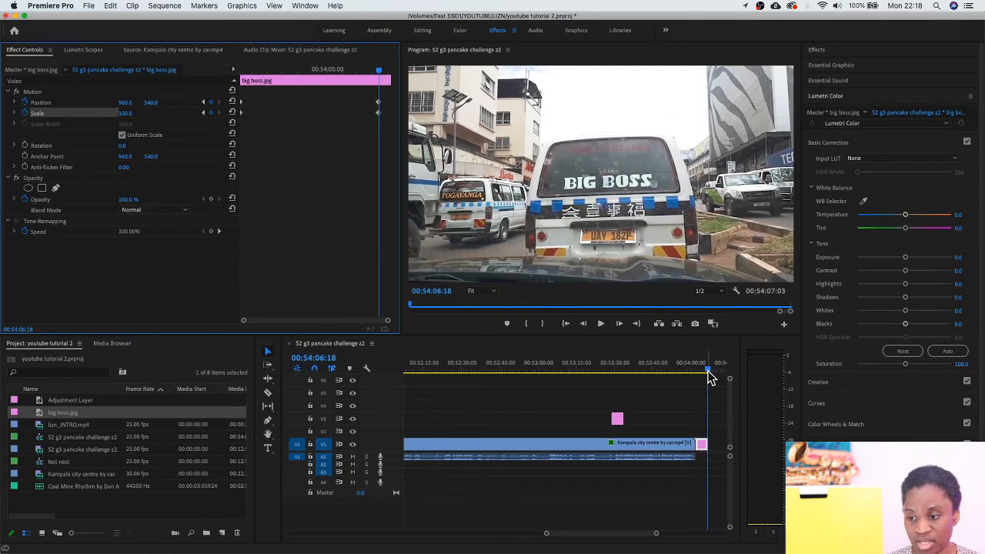
Scrub back towards the start of the zoom-out, try playing it, and move the playhead to 00:53:52:14
left_click_drag(707, 372, 699, 379)
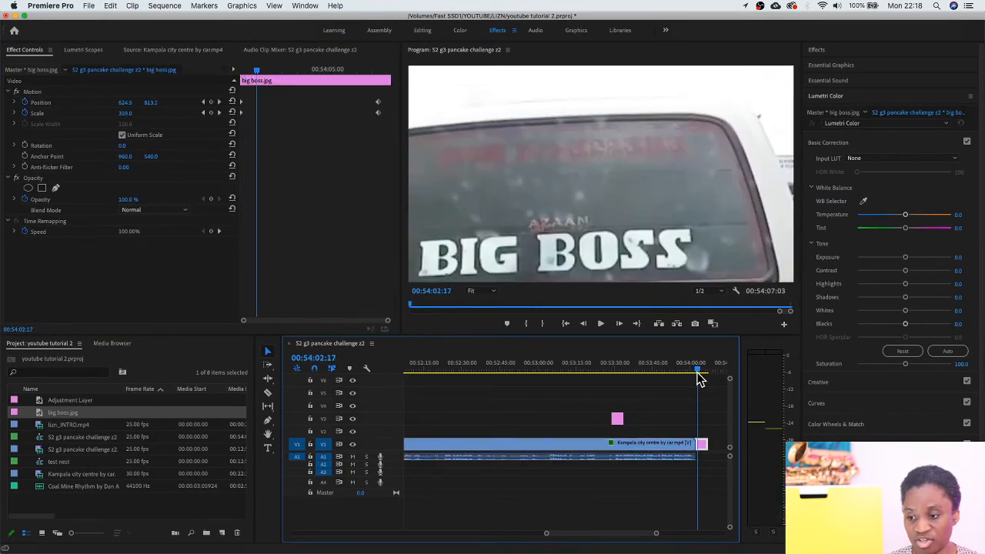
key("space")
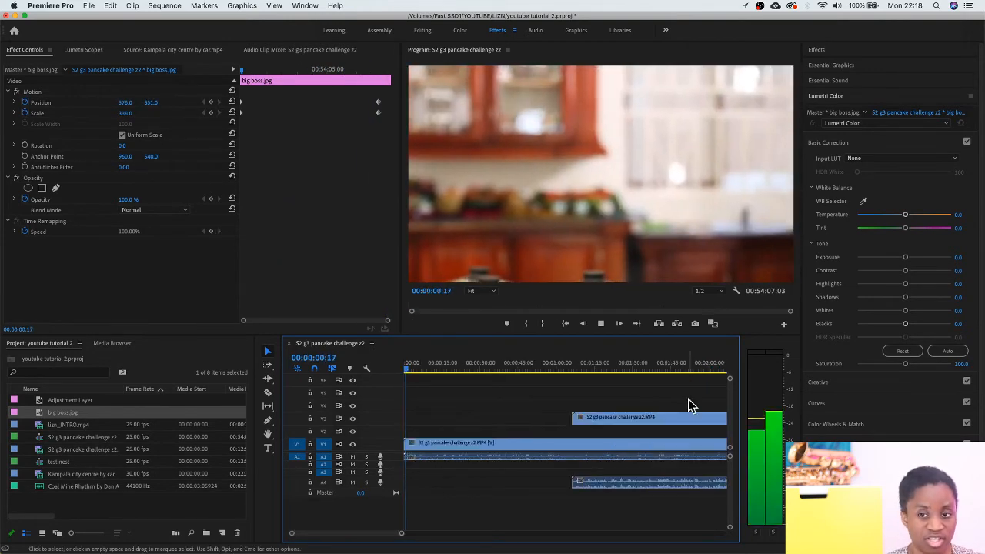
key("space")
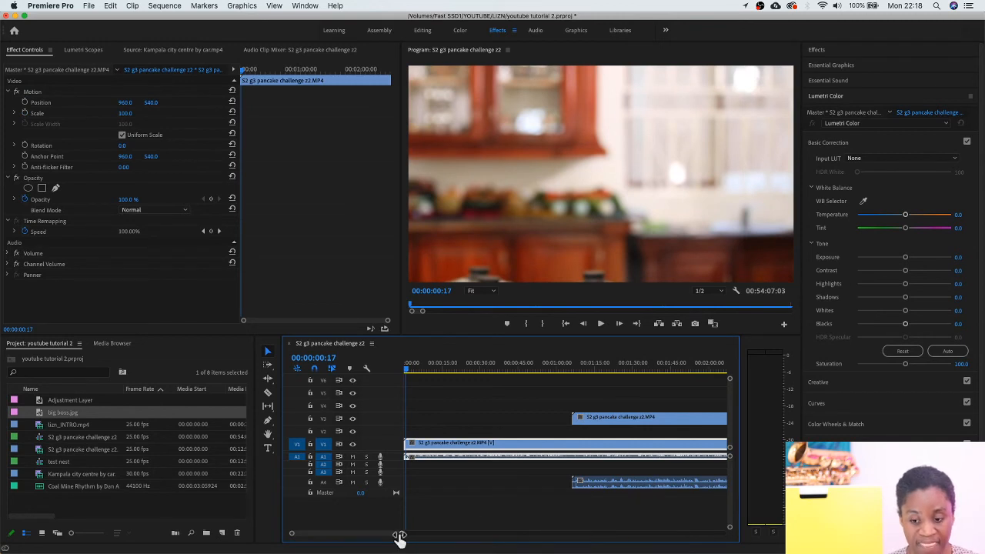
left_click_drag(400, 538, 738, 527)
left_click(675, 373)
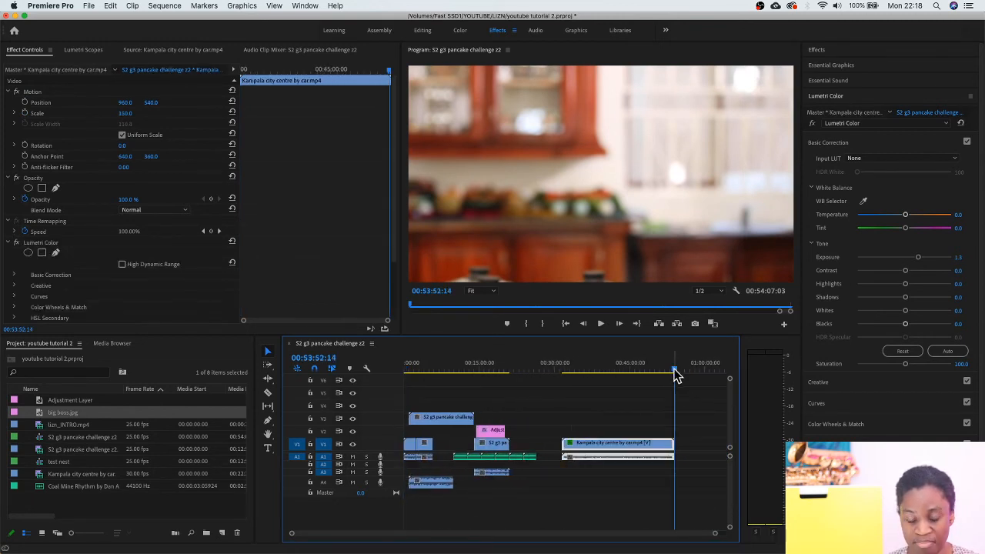
Delete the Kampala city centre by car.mp4 clip from the sequence and undo the deletion
key("Delete")
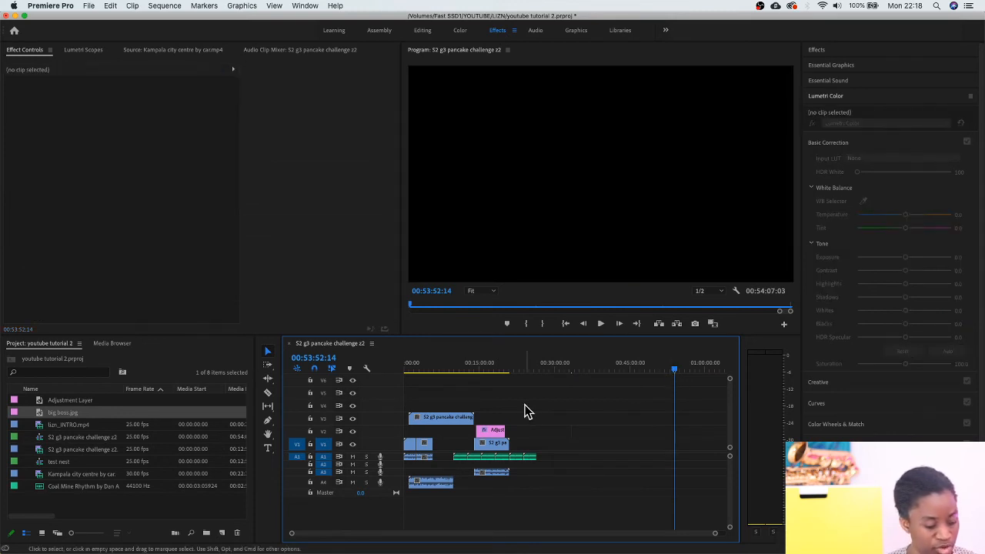
key("super+z")
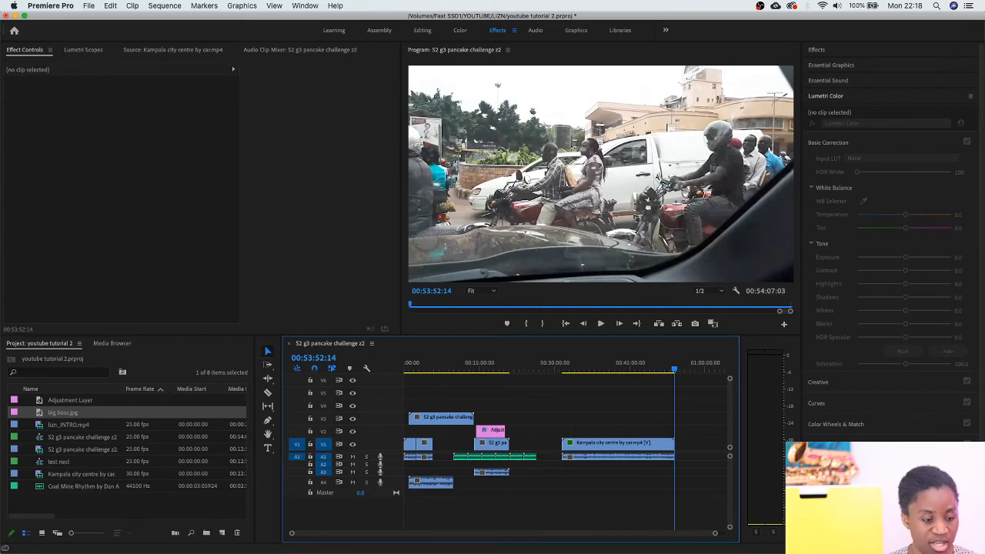